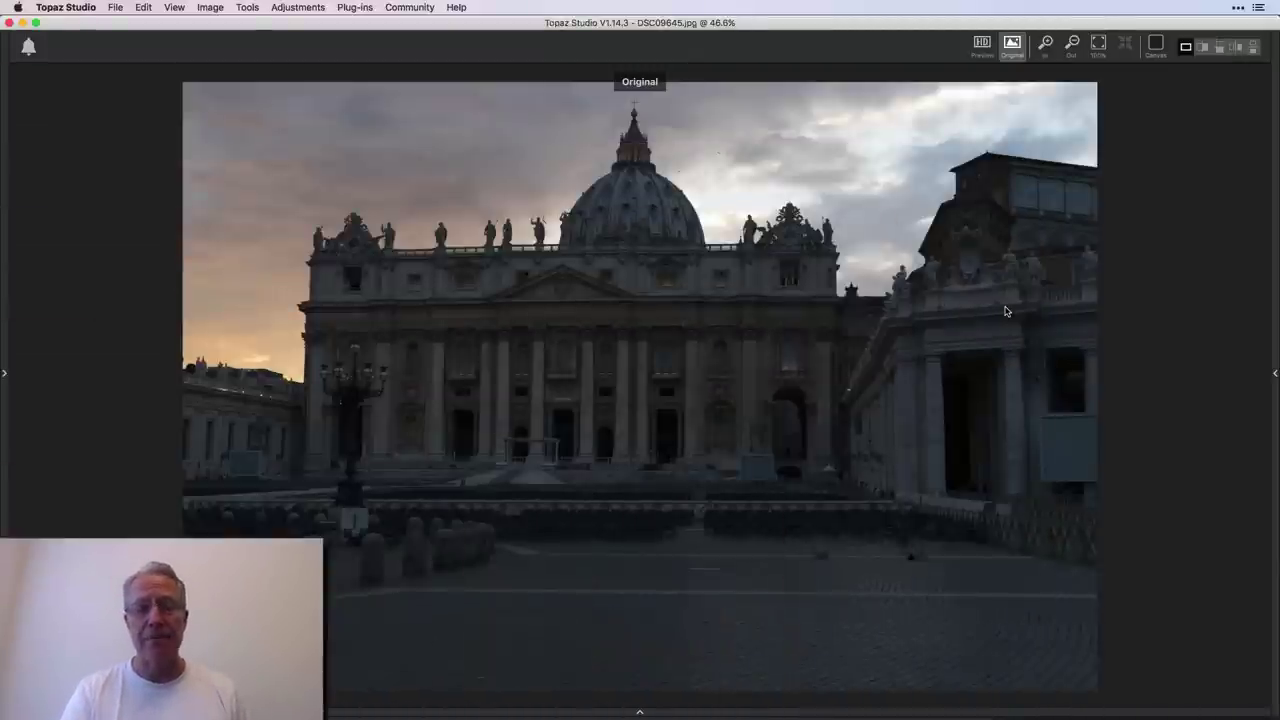
Switch off the Original view to show the processed basilica photo.
left_click(1006, 311)
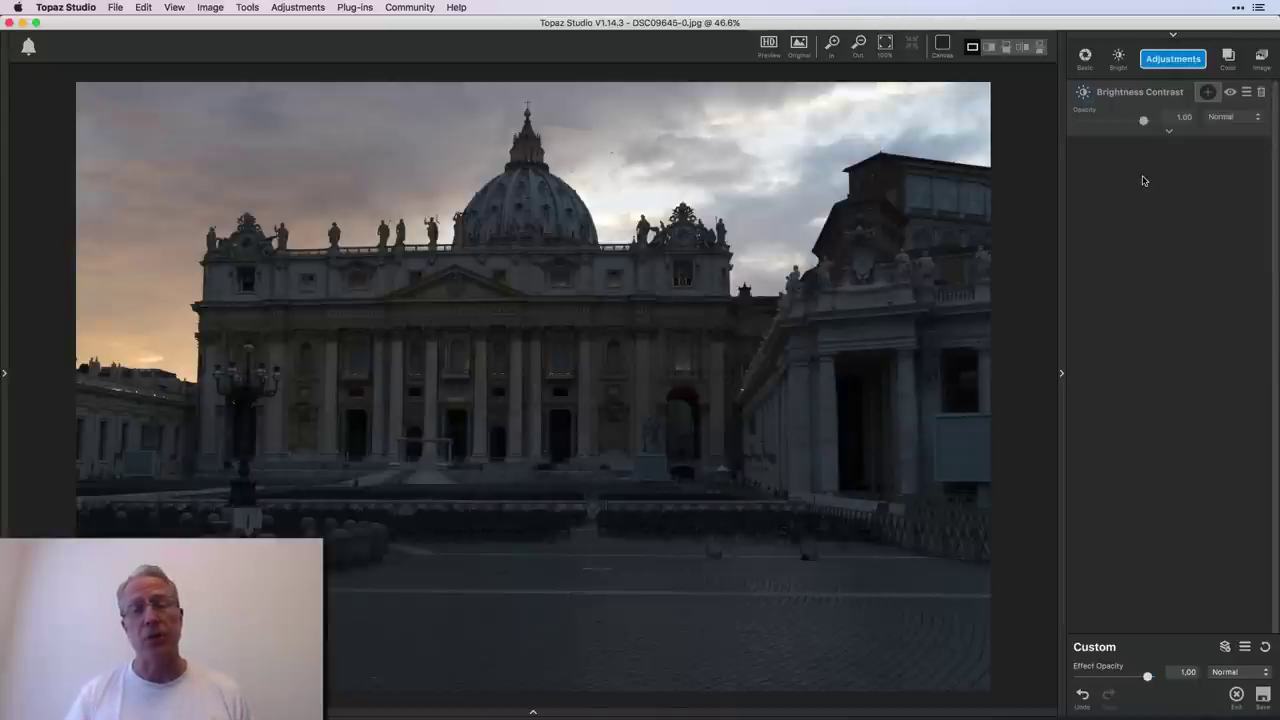
Add a Brightness Contrast adjustment layer from the Adjustments list.
left_click(1182, 60)
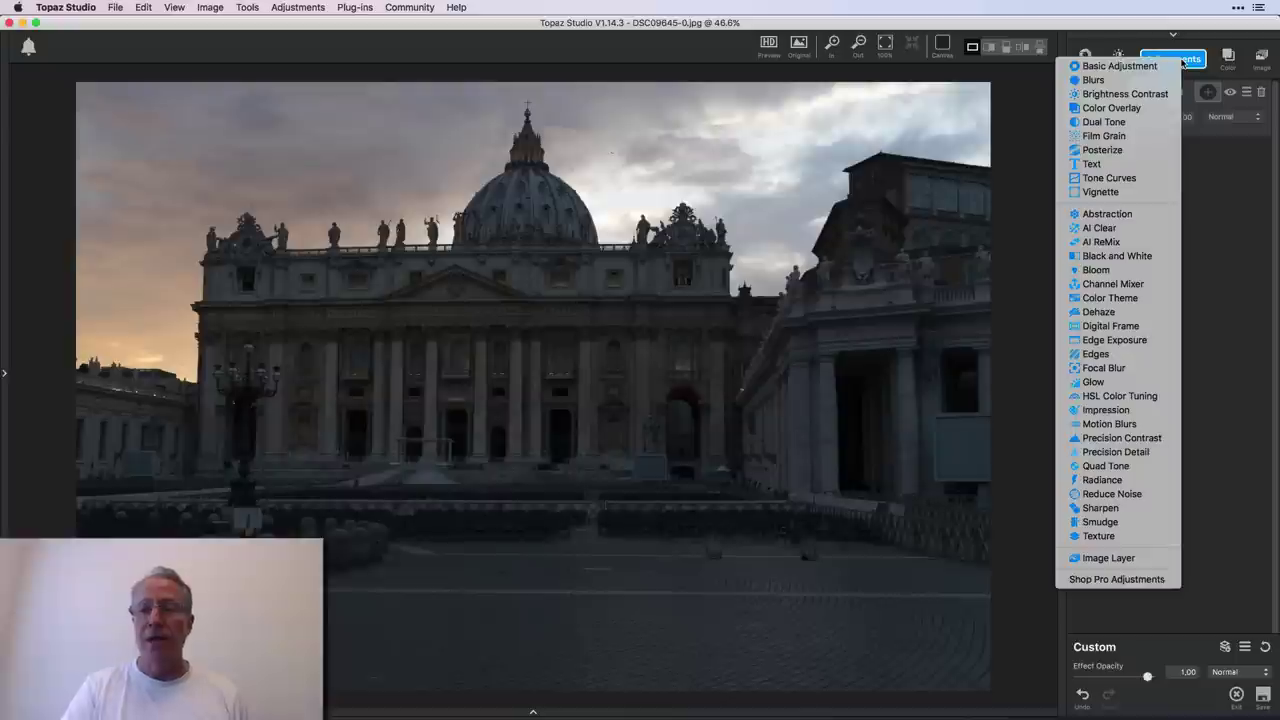
left_click(1140, 100)
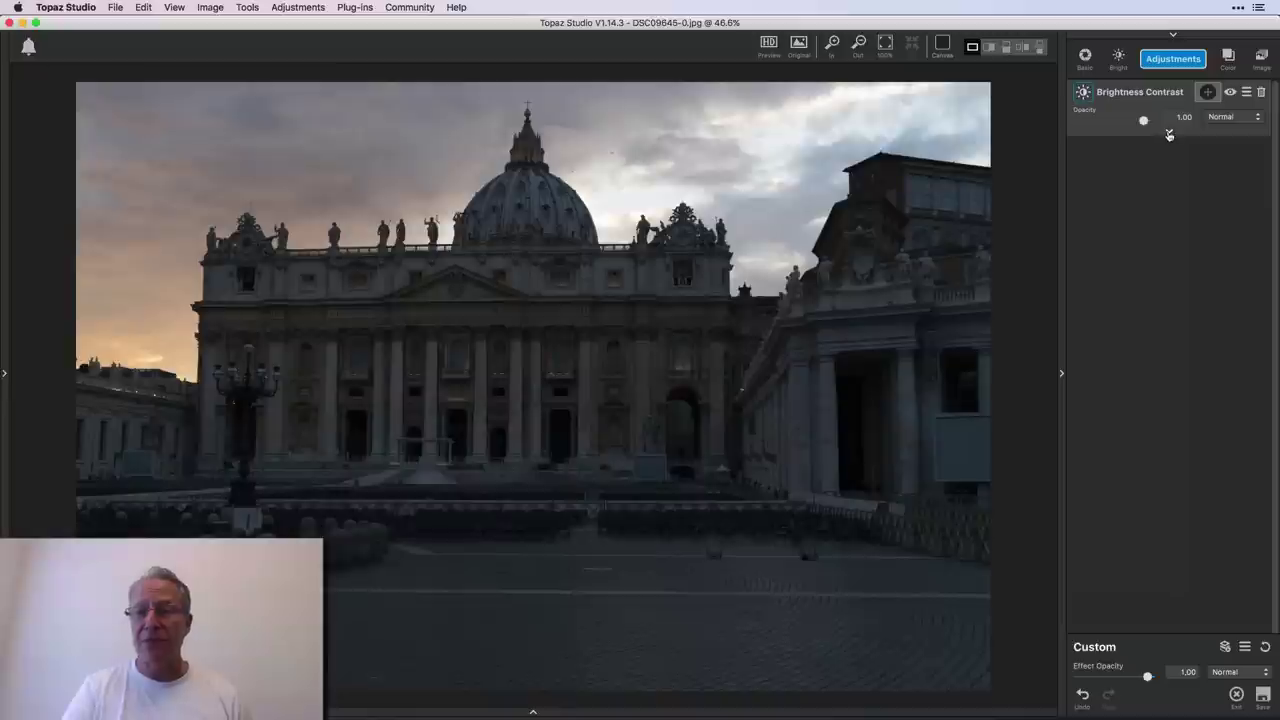
Expand the Brightness Contrast settings and browse its presets without applying one.
left_click(1169, 134)
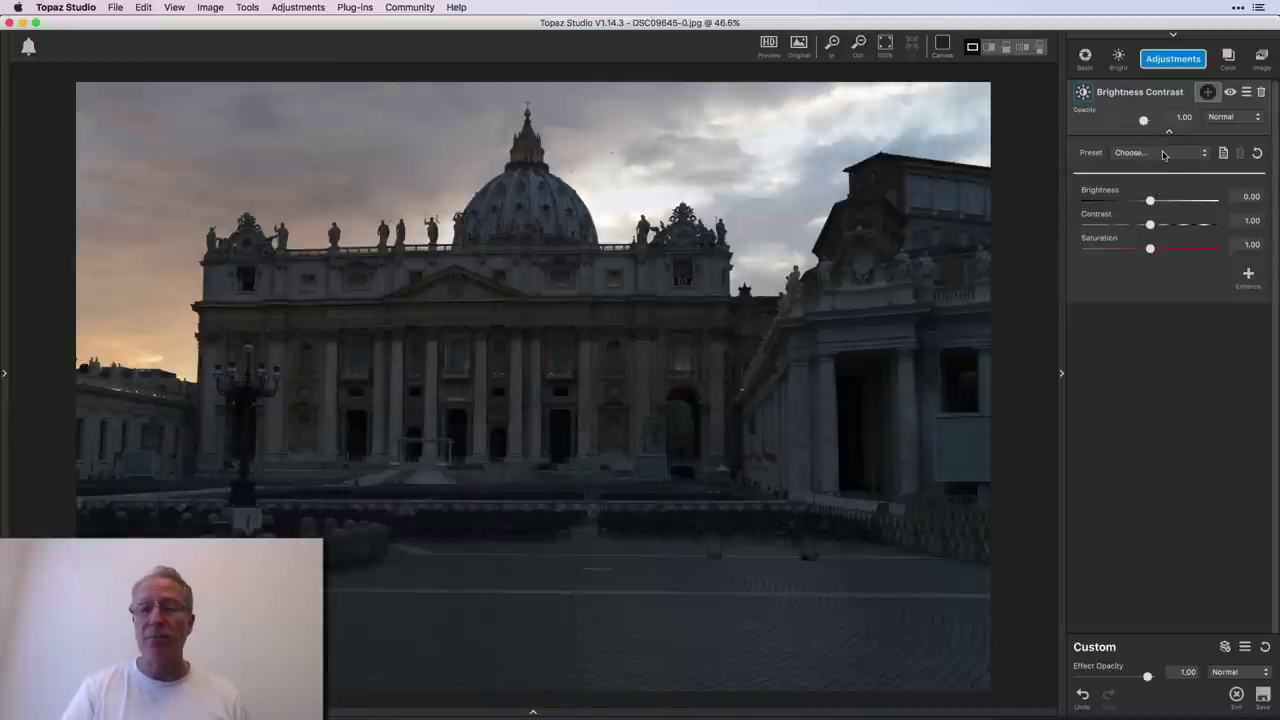
left_click(1165, 153)
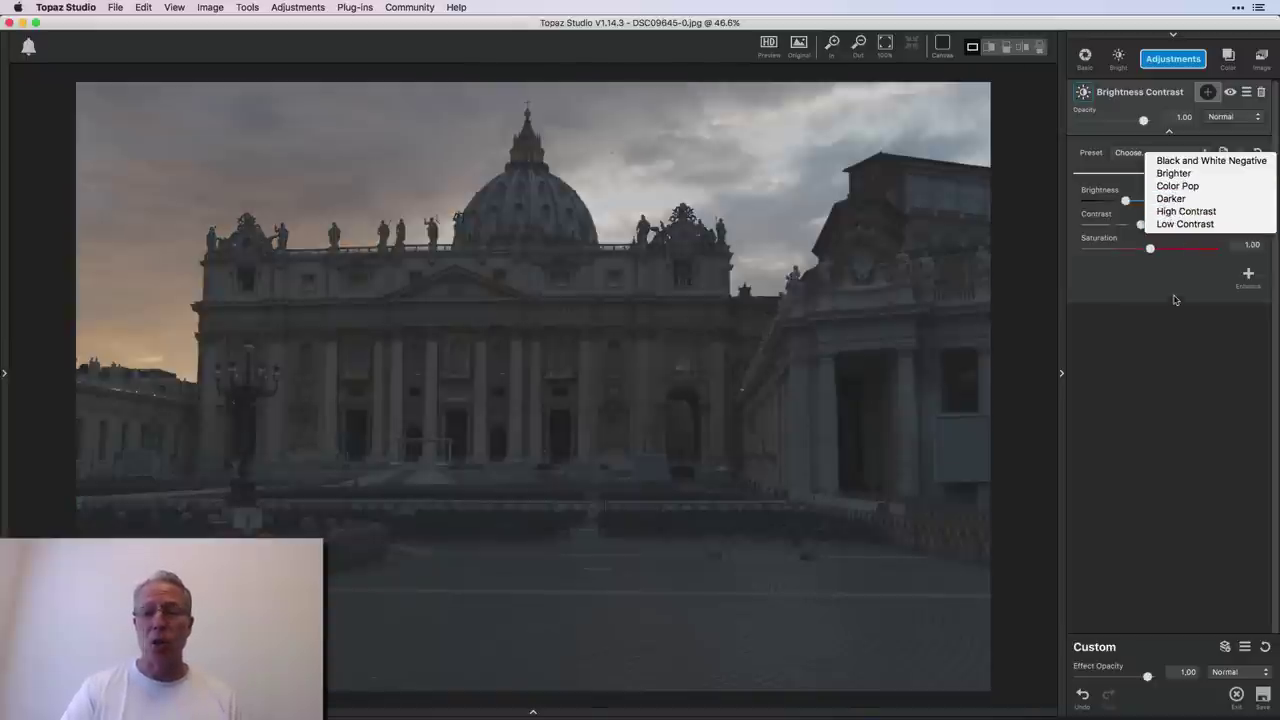
left_click(1168, 300)
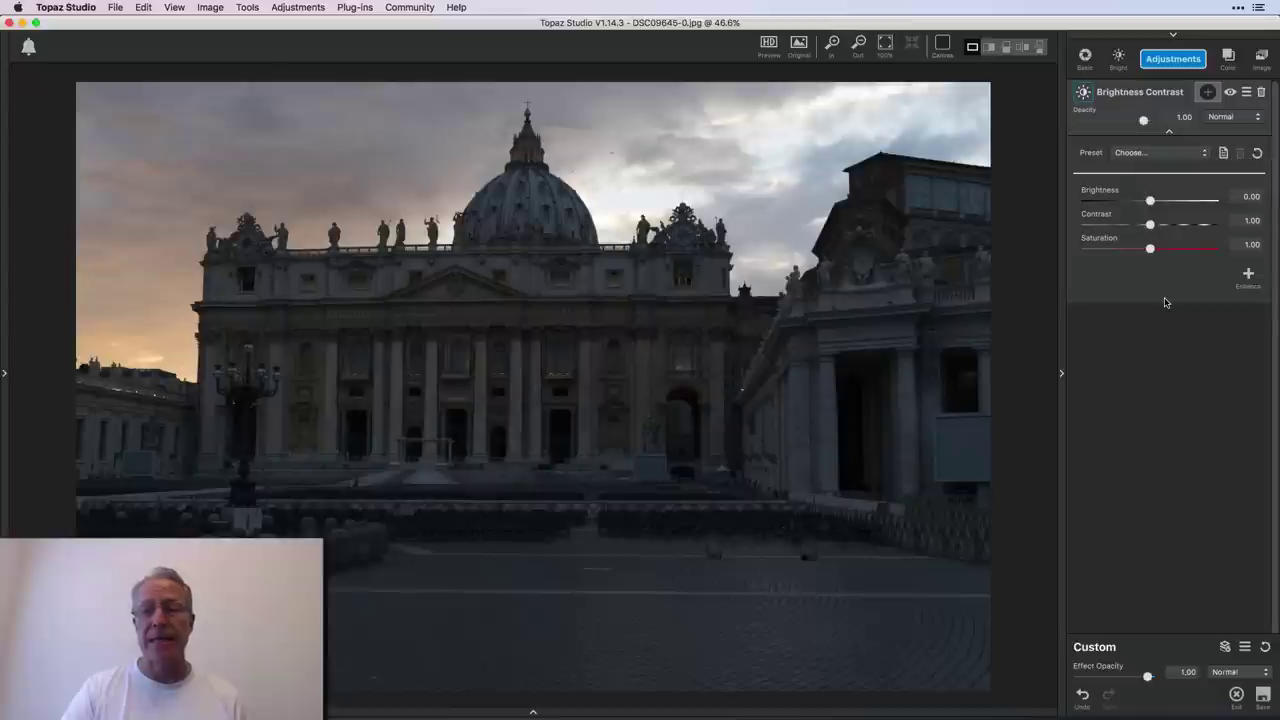
Raise the Brightness Contrast layer's Contrast to 1.30.
left_click(1155, 227)
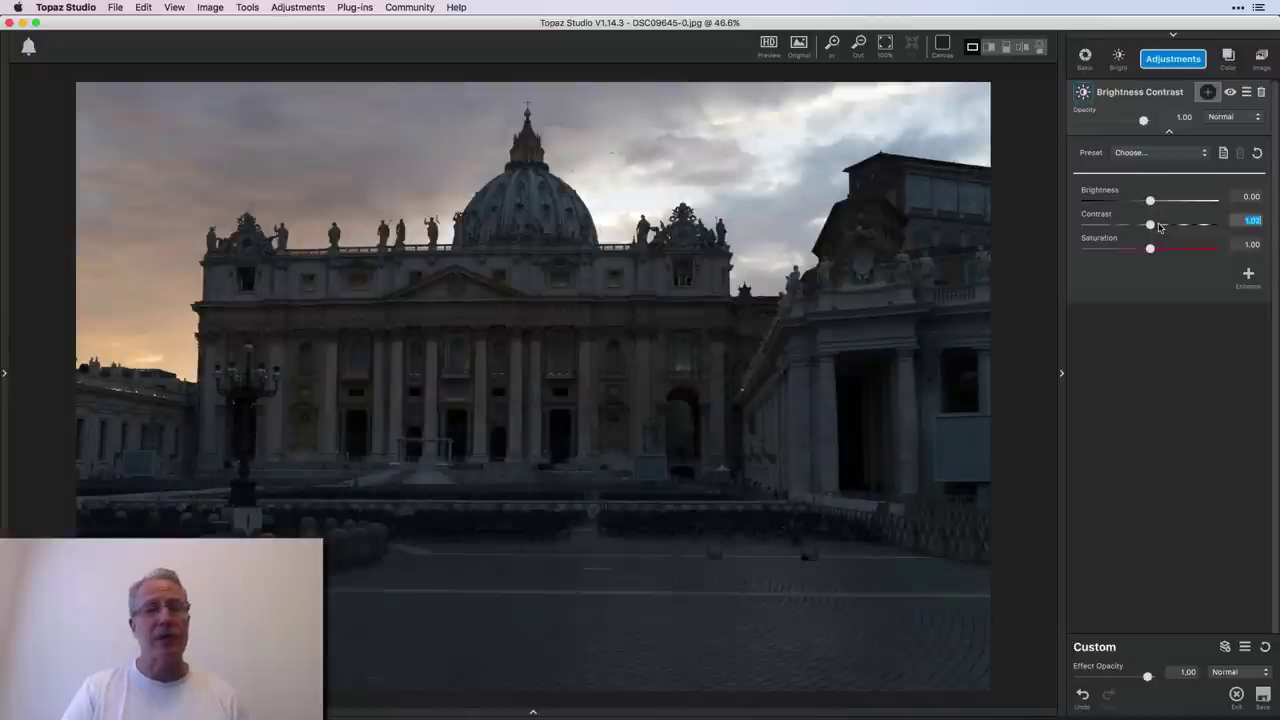
left_click_drag(1160, 227, 1160, 227)
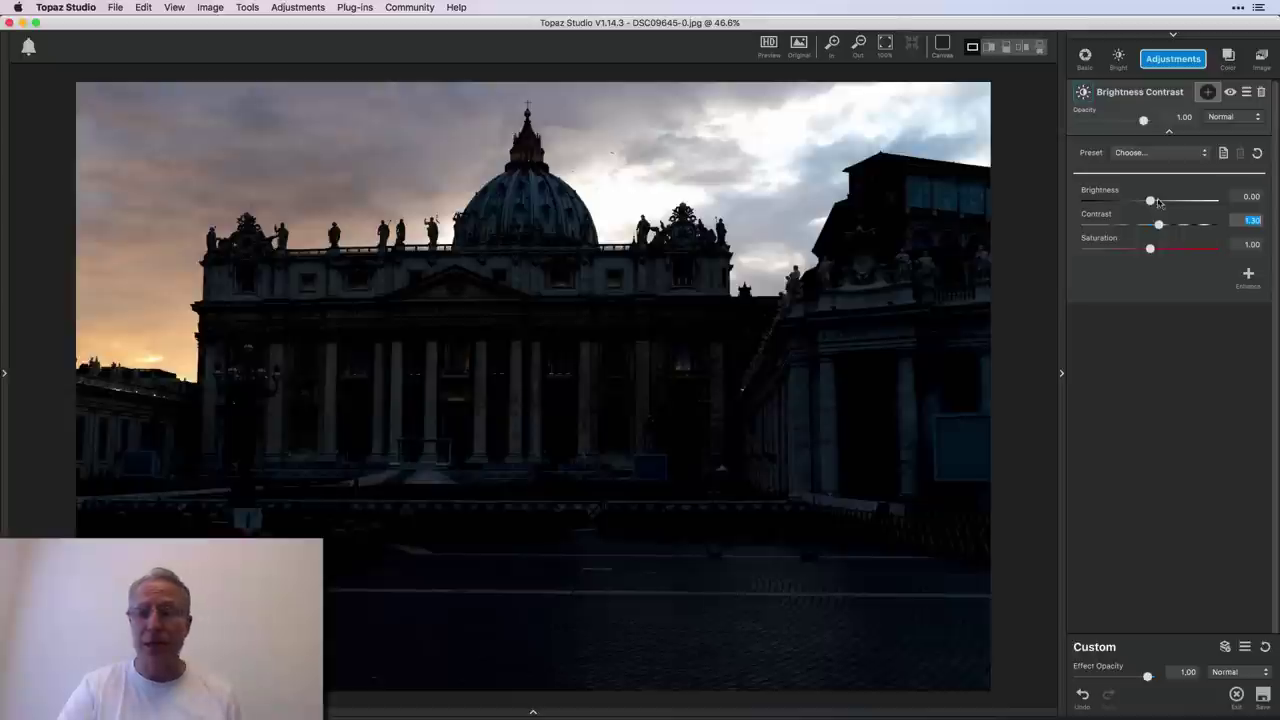
Increase the Brightness slider to brighten the basilica photo.
left_click(1155, 201)
left_click_drag(1155, 201, 1187, 202)
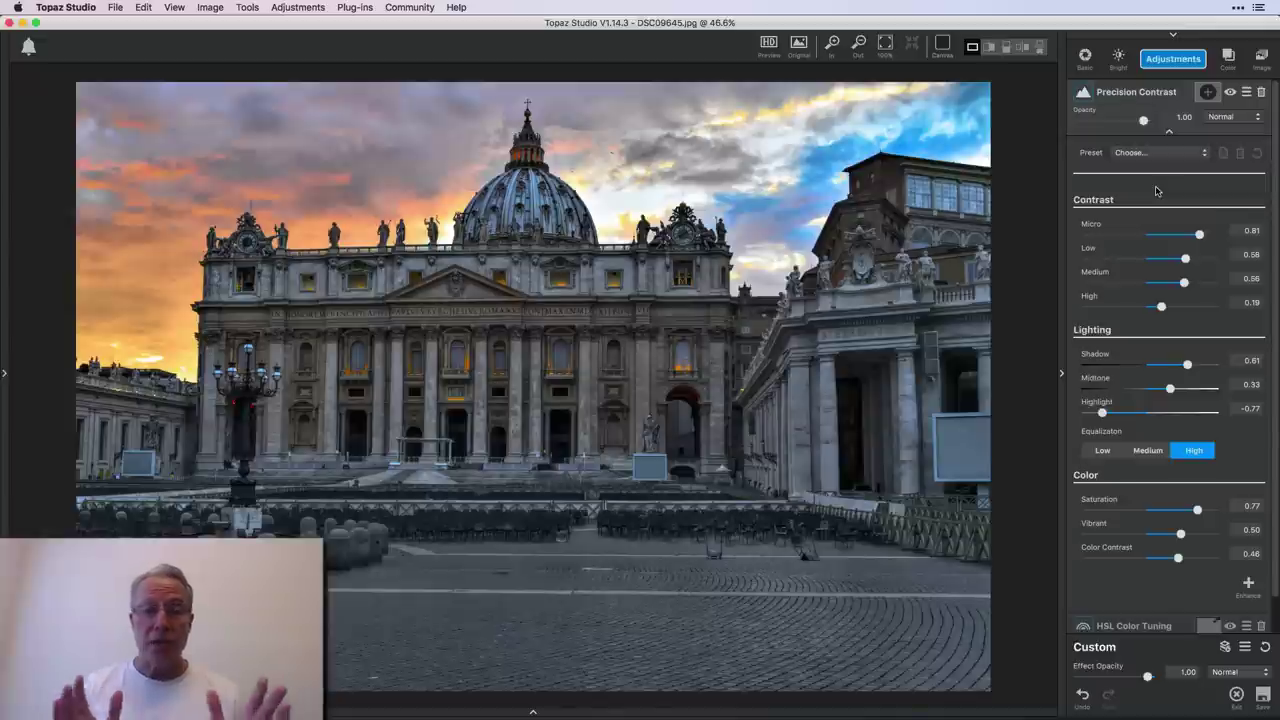
key("backslash")
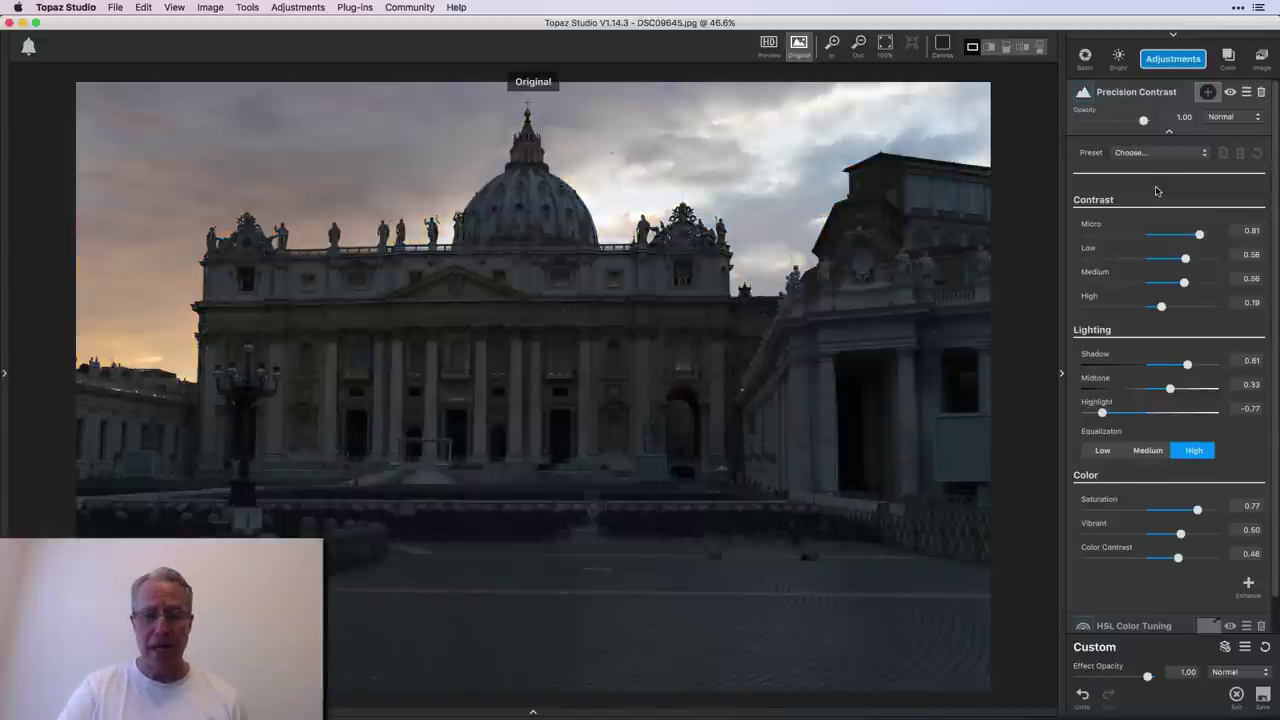
key("backslash")
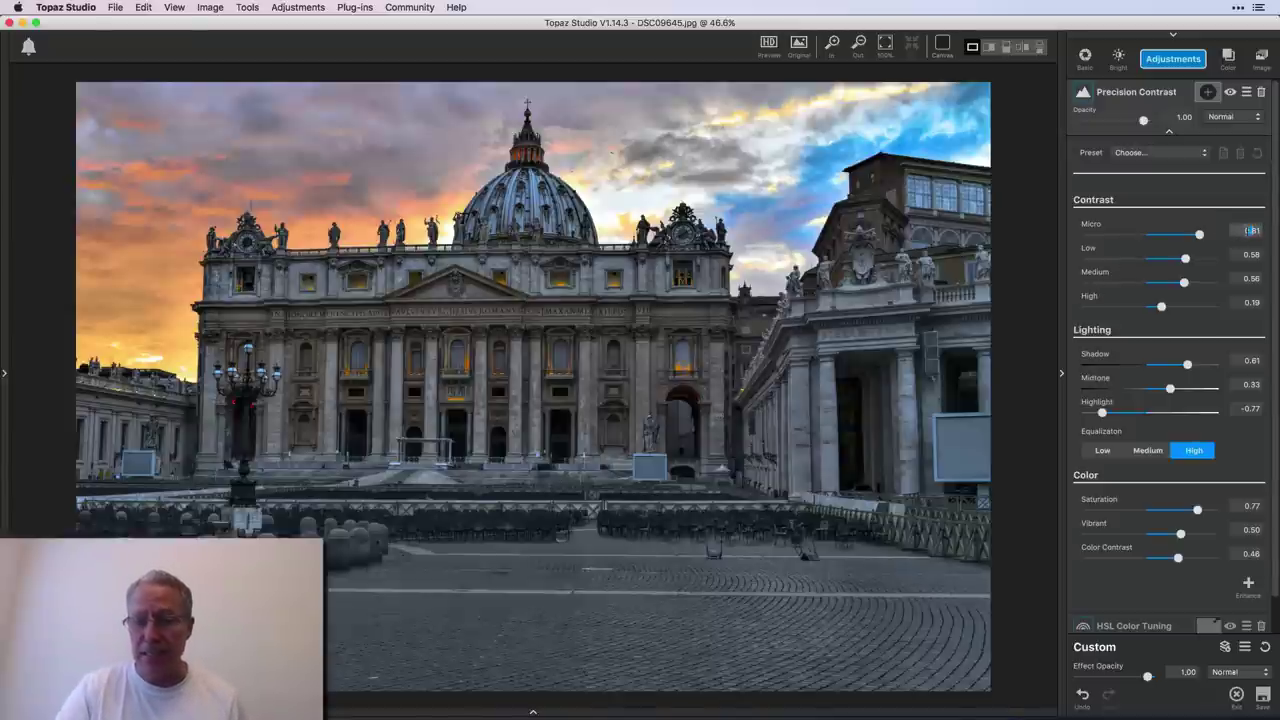
type("0.11")
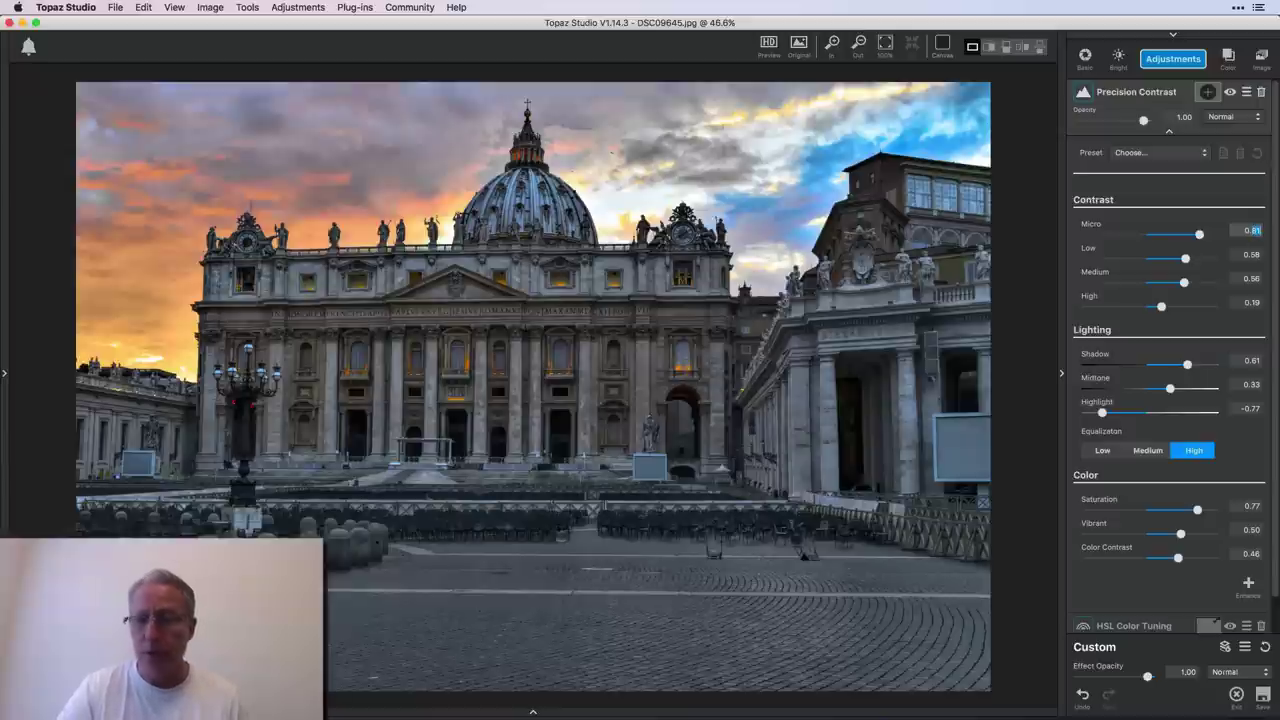
type("0.0")
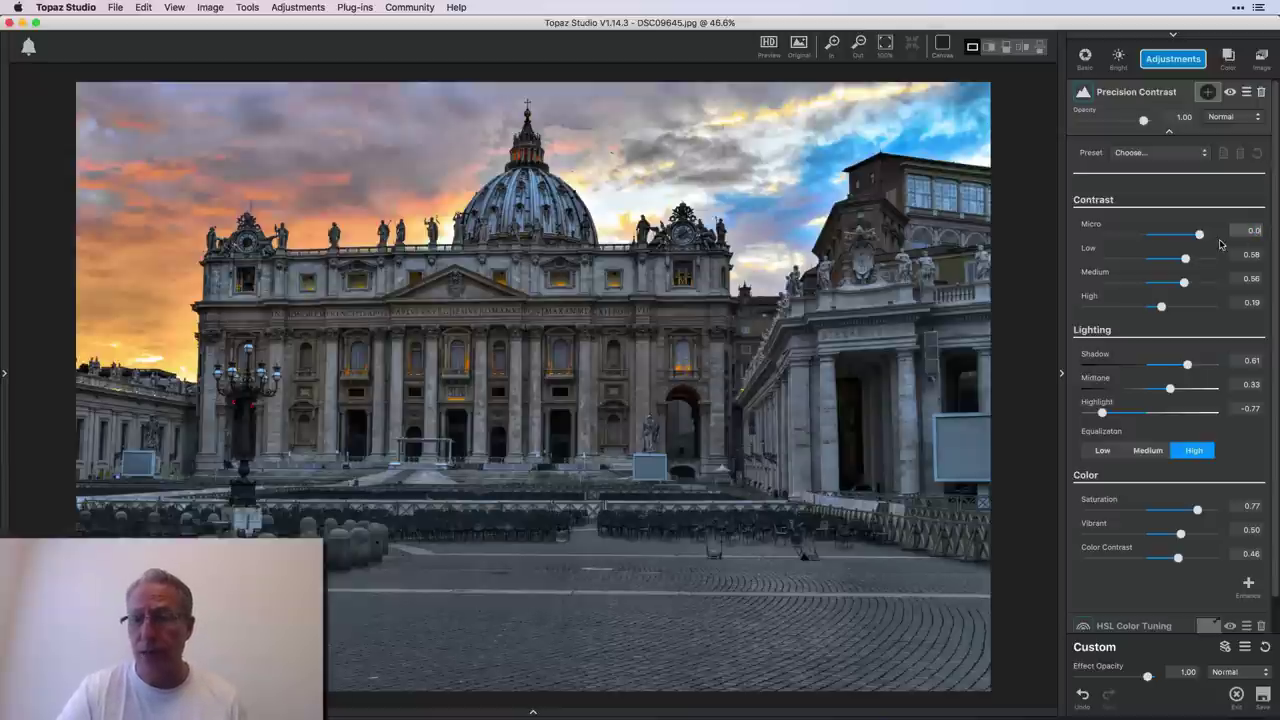
key("Tab")
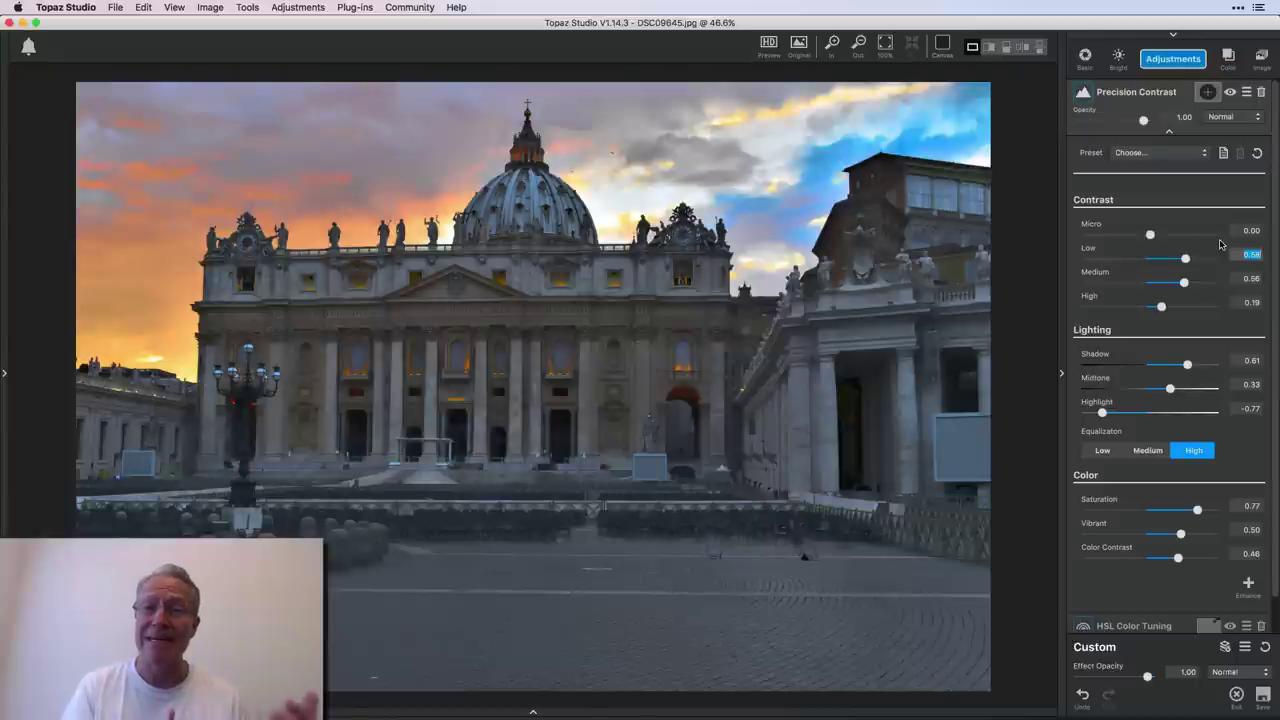
left_click_drag(1152, 236, 1200, 236)
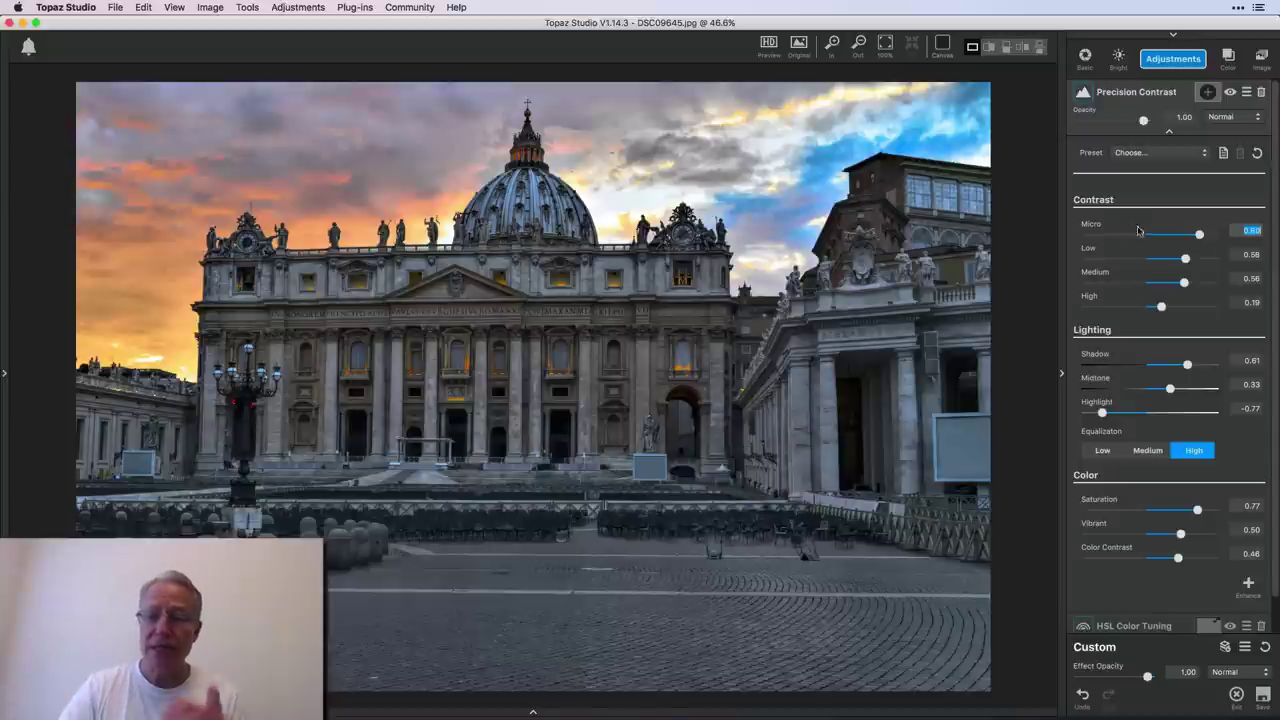
Experiment with the Precision Contrast Low contrast slider, trying lower and higher values.
left_click_drag(1185, 258, 1150, 260)
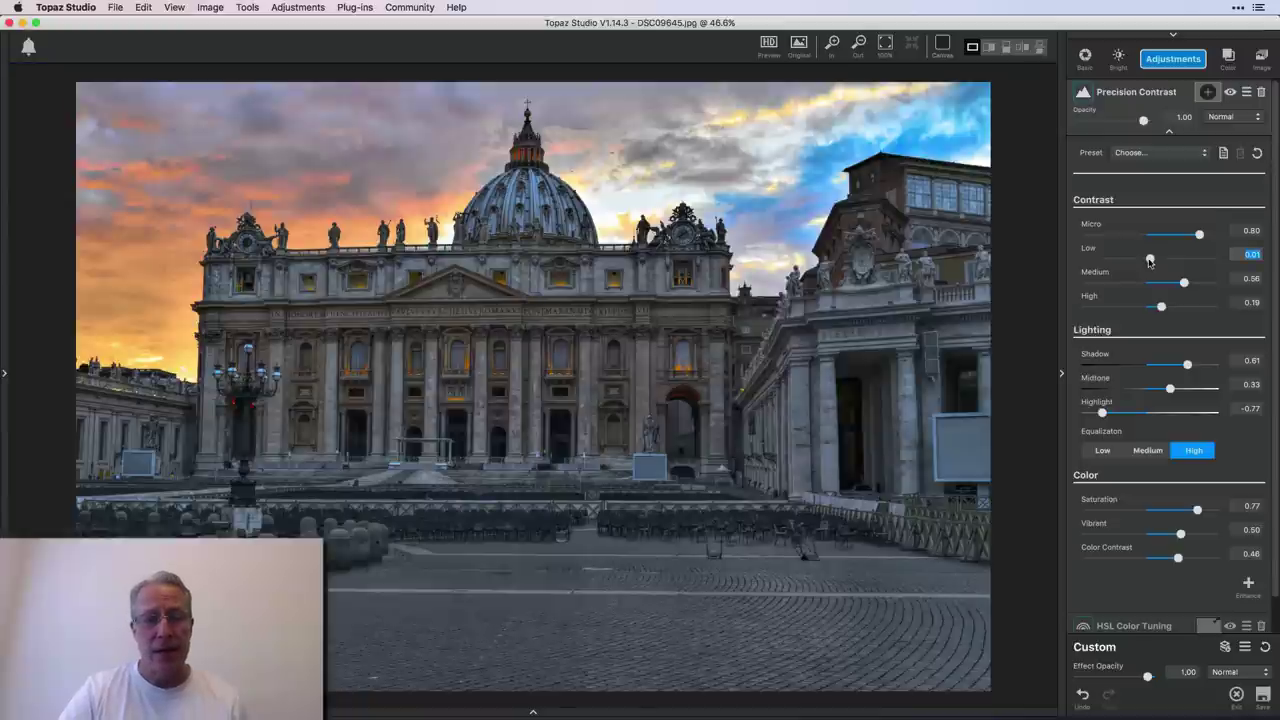
left_click_drag(1150, 260, 1174, 260)
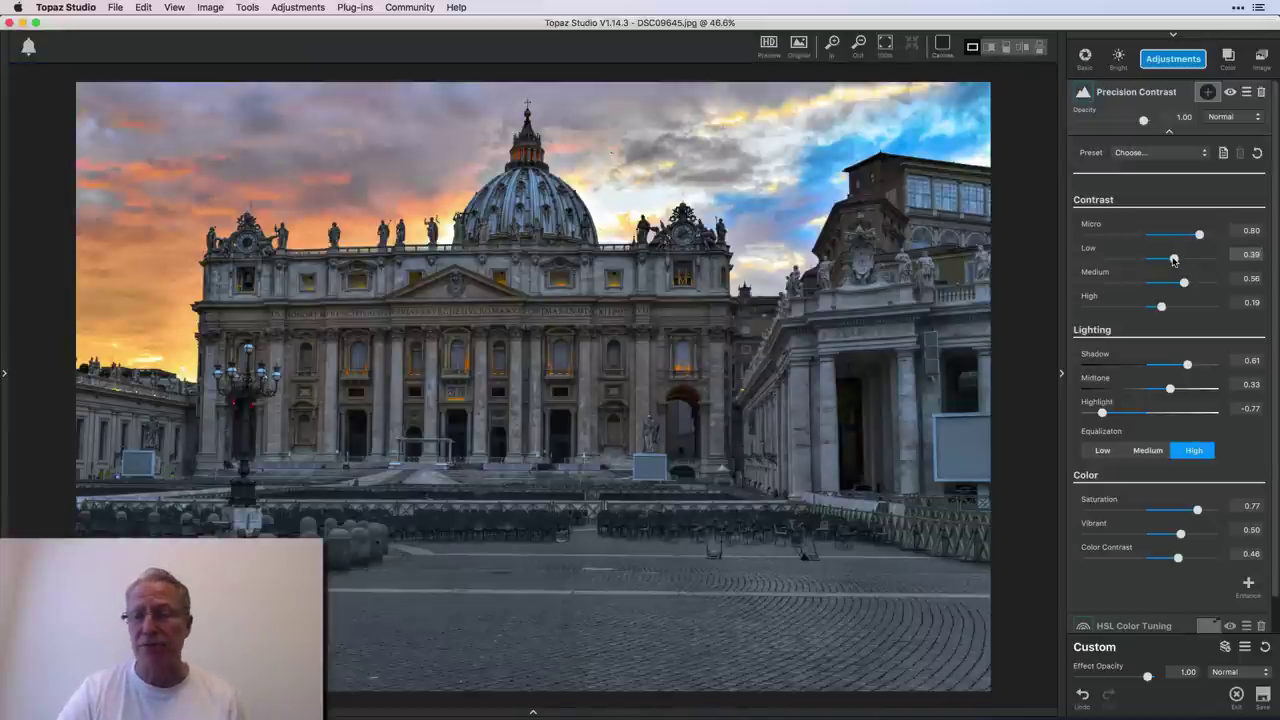
left_click_drag(1174, 260, 1152, 310)
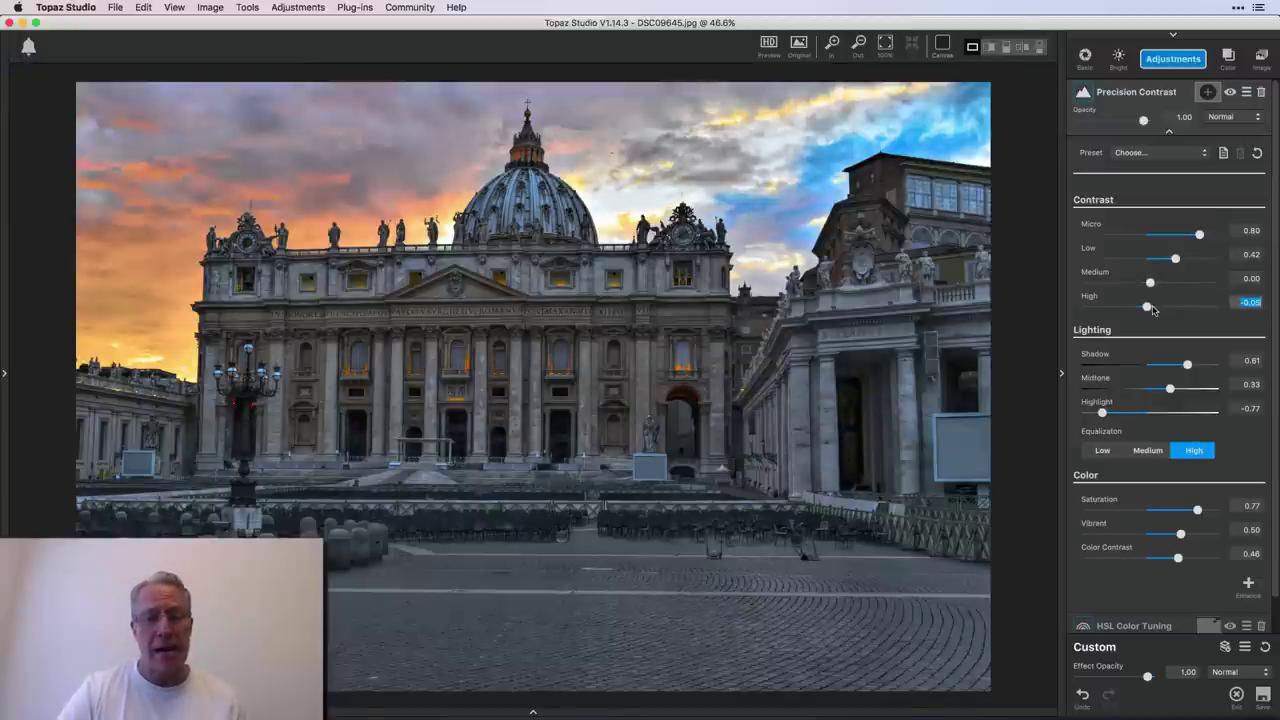
Set Medium contrast to 0.33 and High contrast to about 0.15.
left_click(1155, 286)
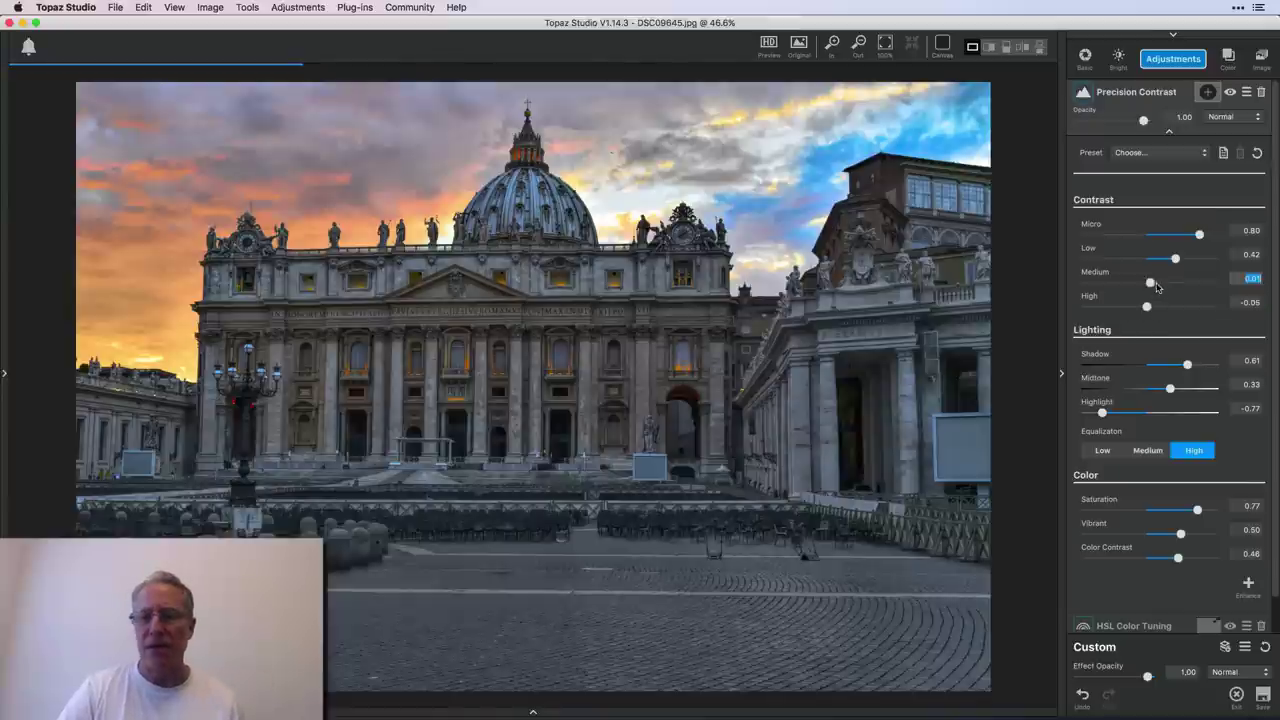
left_click_drag(1157, 287, 1165, 288)
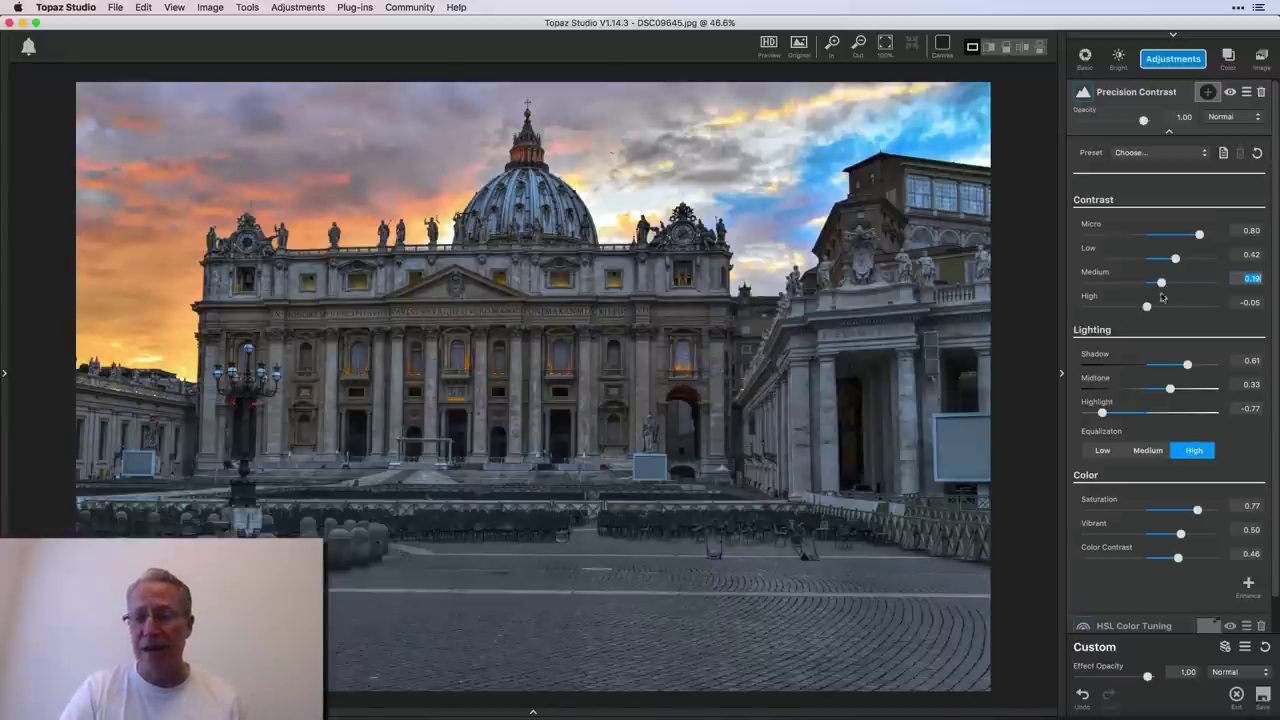
left_click_drag(1160, 307, 1161, 312)
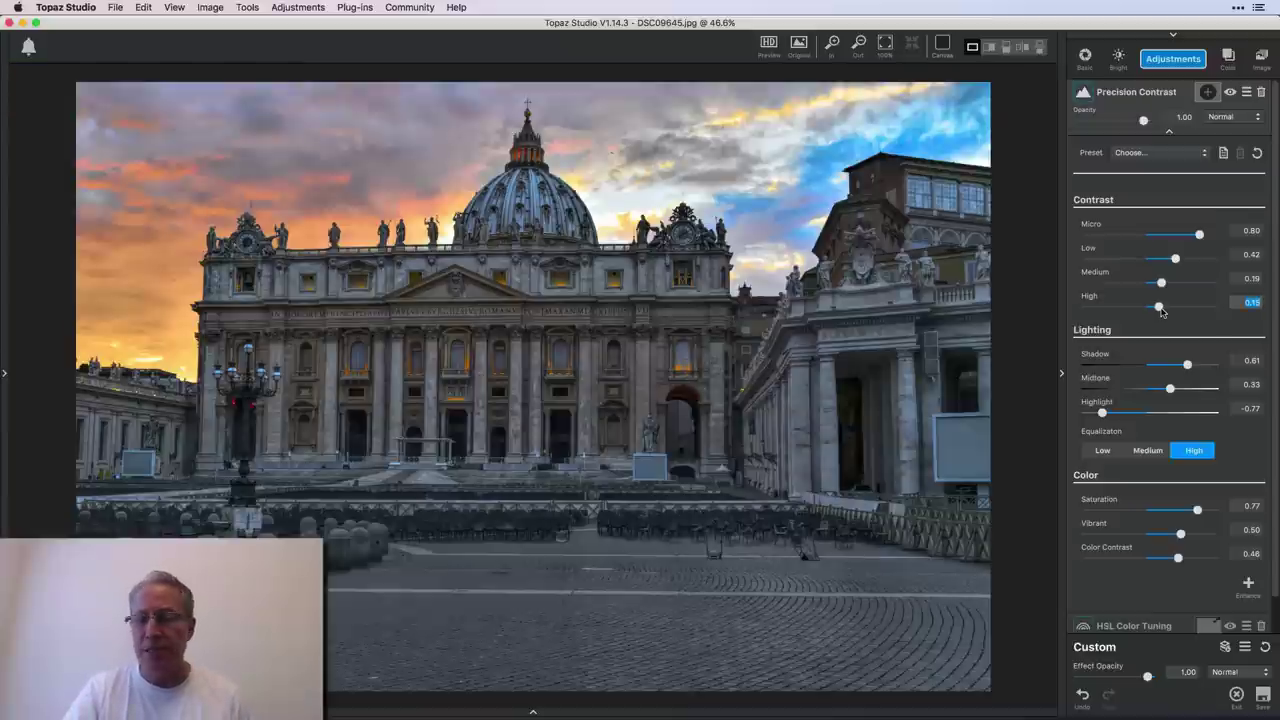
left_click(1162, 285)
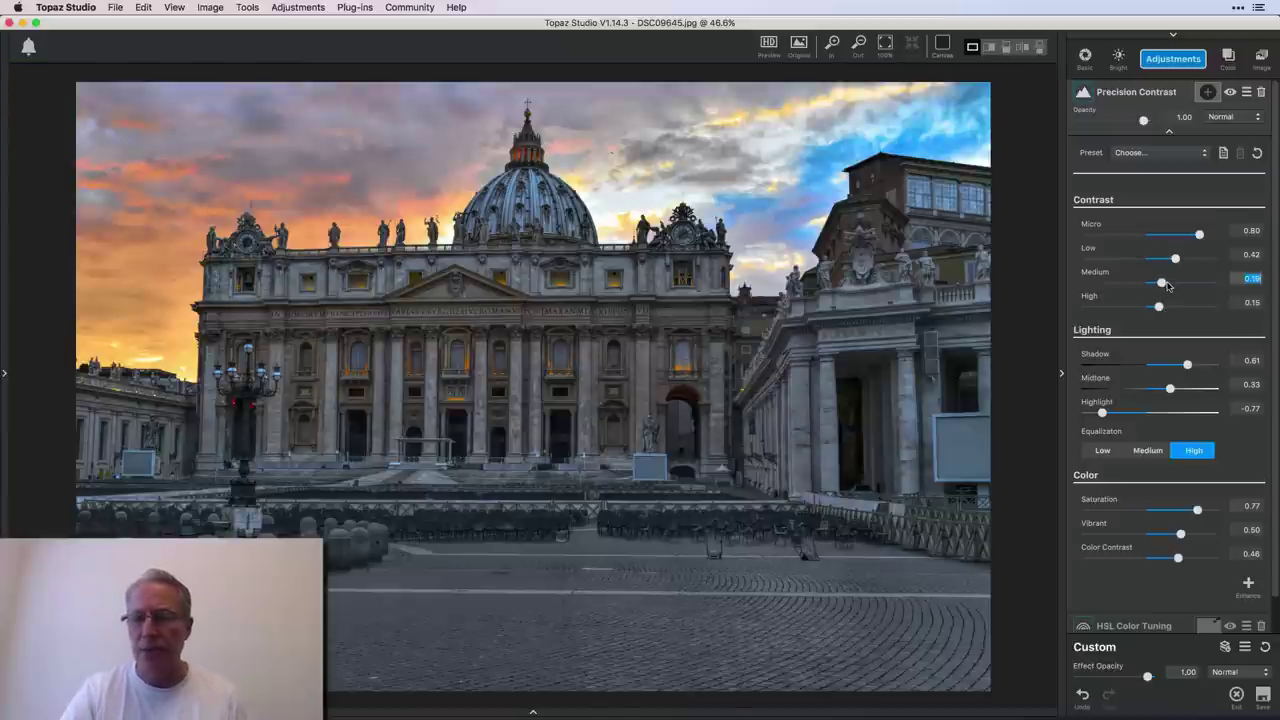
left_click_drag(1167, 286, 1172, 287)
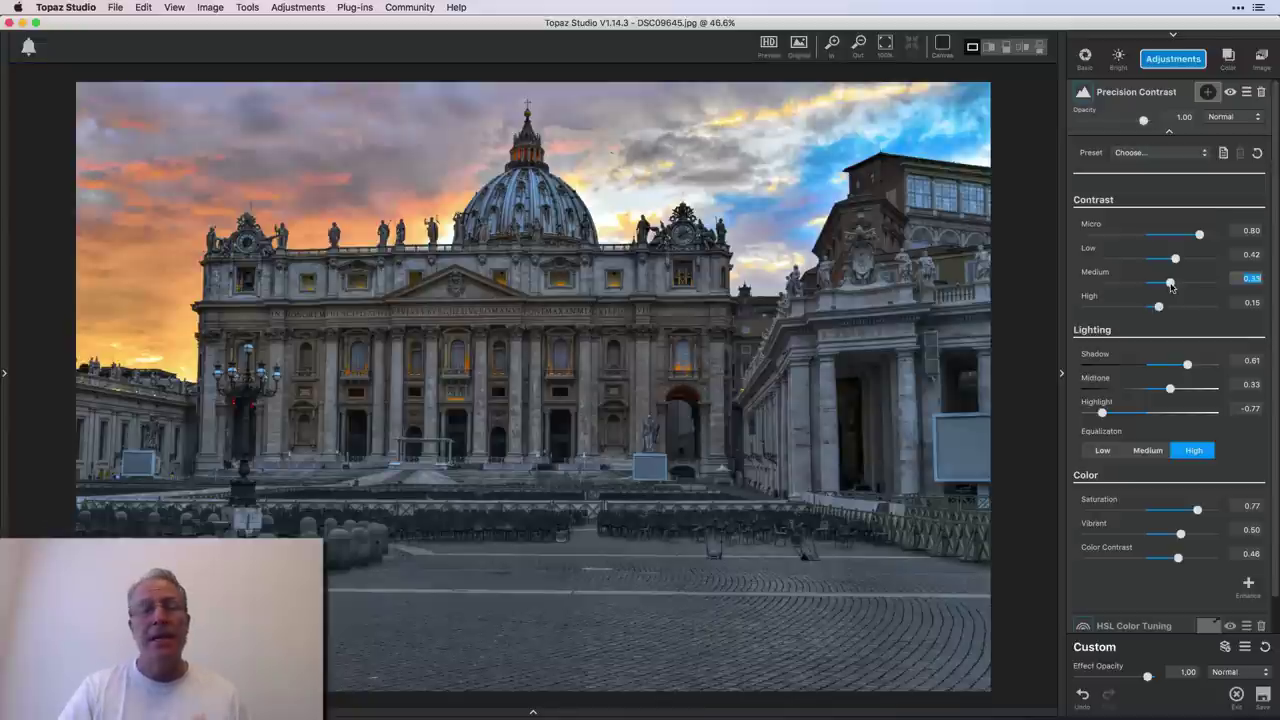
left_click(1178, 155)
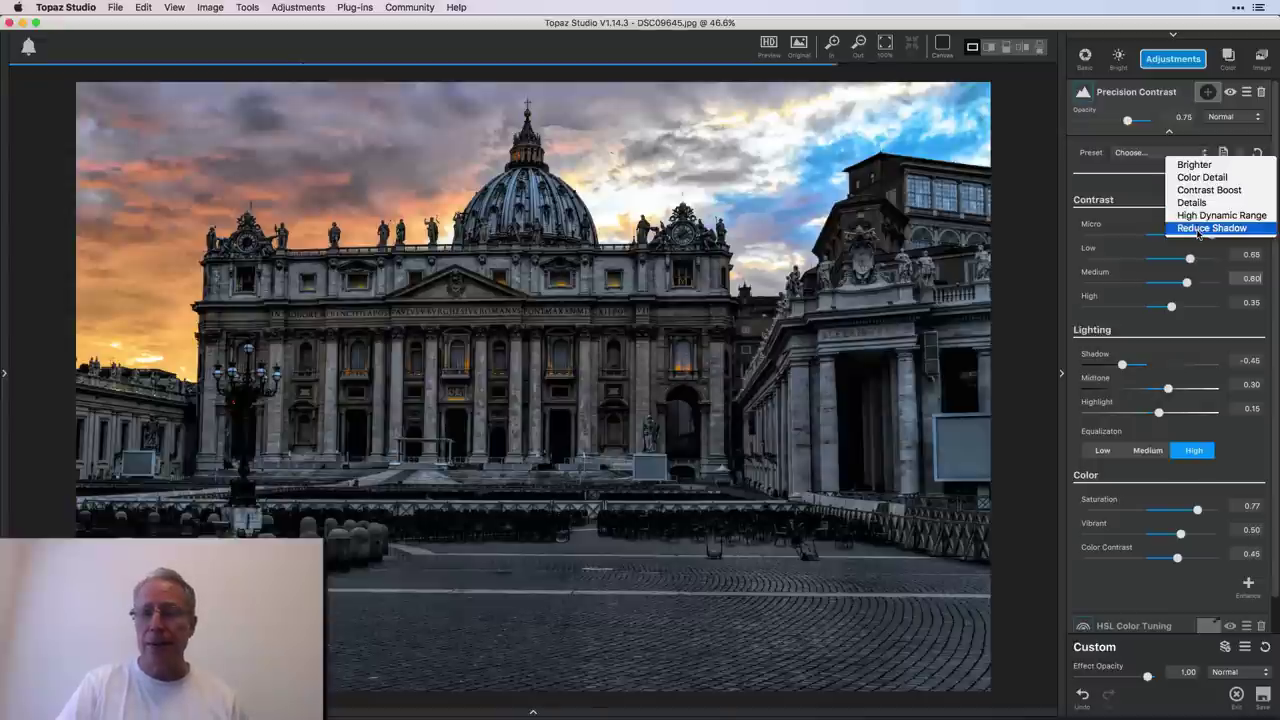
left_click(1050, 208)
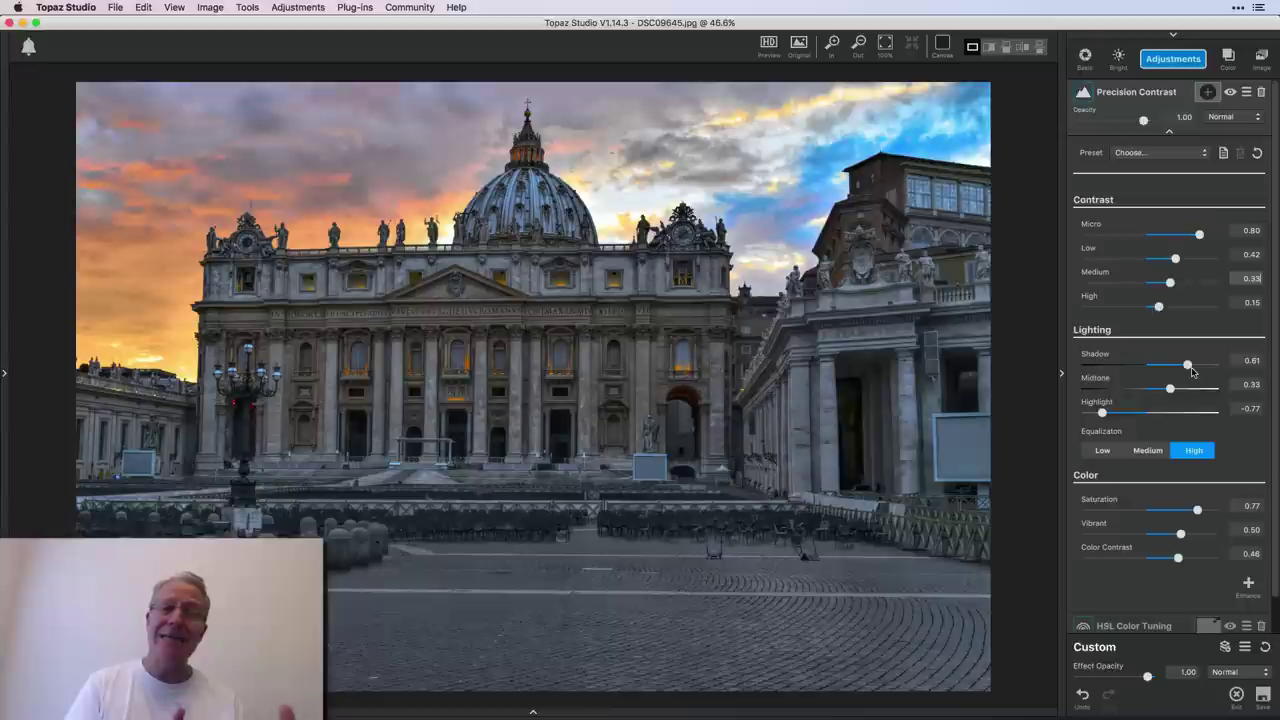
Set lighting to Shadow 0.50, Midtone 0.32, Highlight -0.73, then compare with the original.
left_click_drag(1191, 372, 1156, 367)
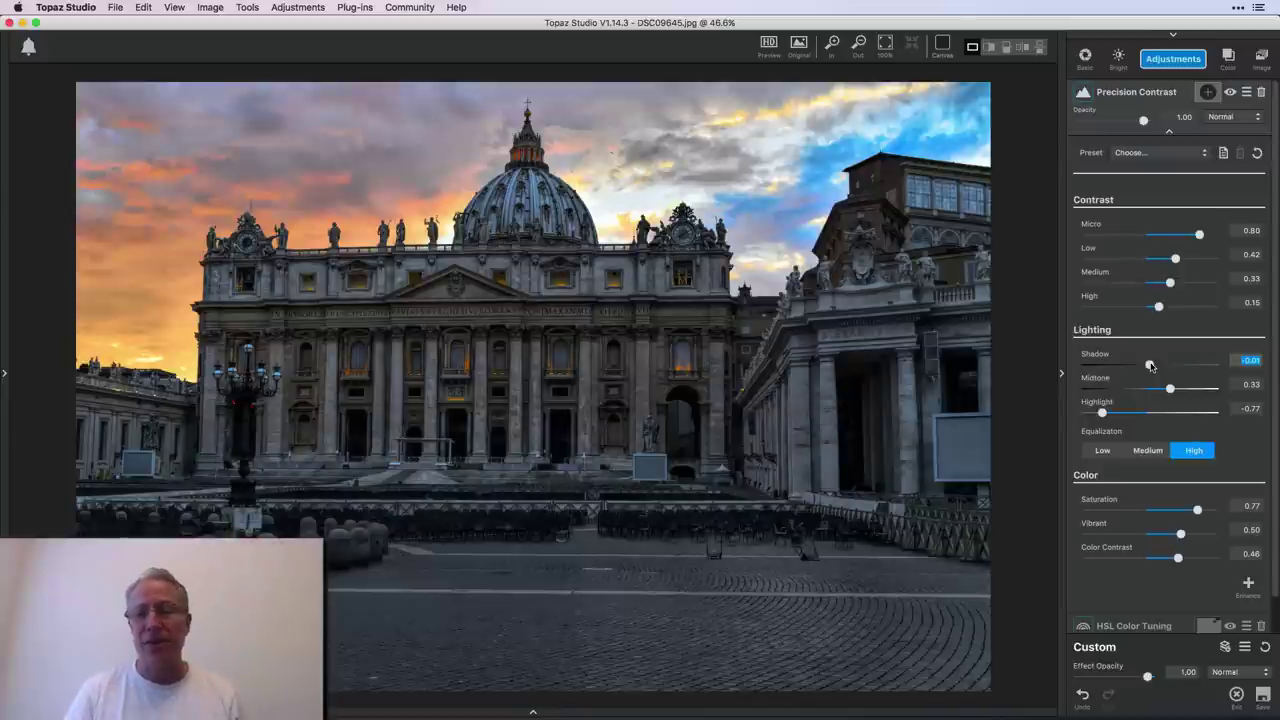
left_click_drag(1150, 366, 1181, 366)
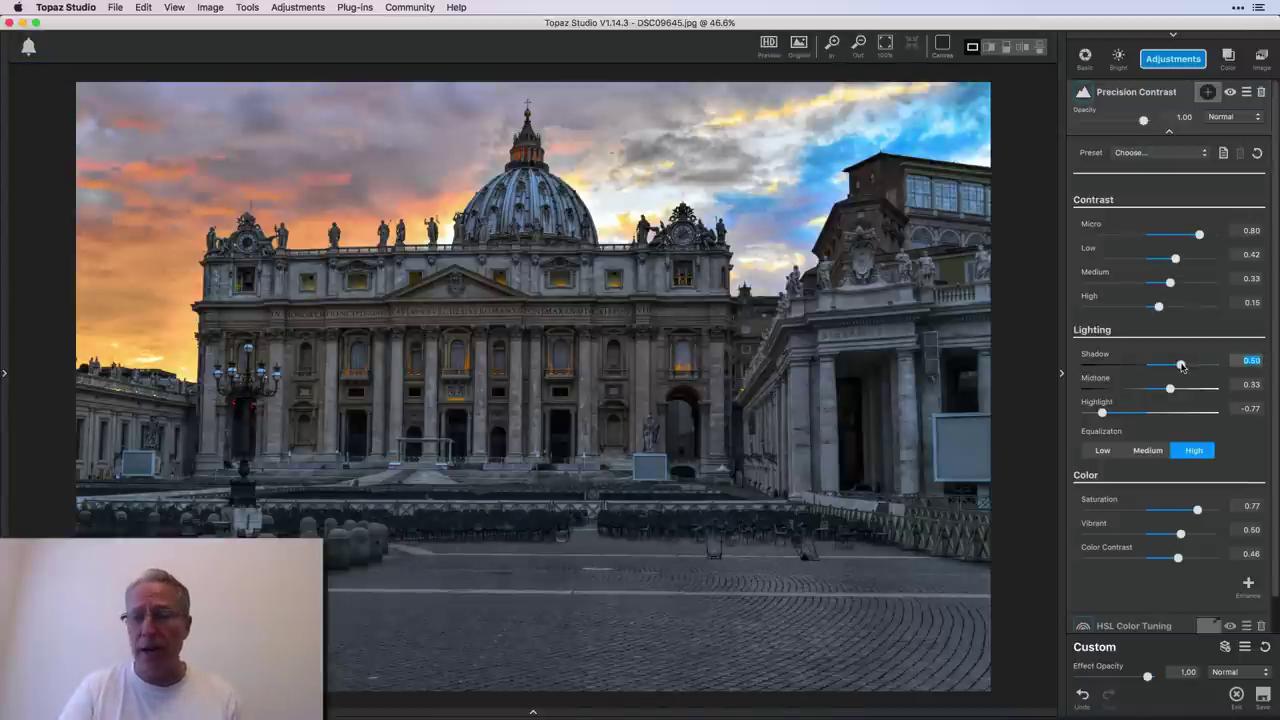
mouse_move(1170, 389)
left_mouse_down()
mouse_move(1158, 392)
mouse_move(1170, 392)
left_mouse_up()
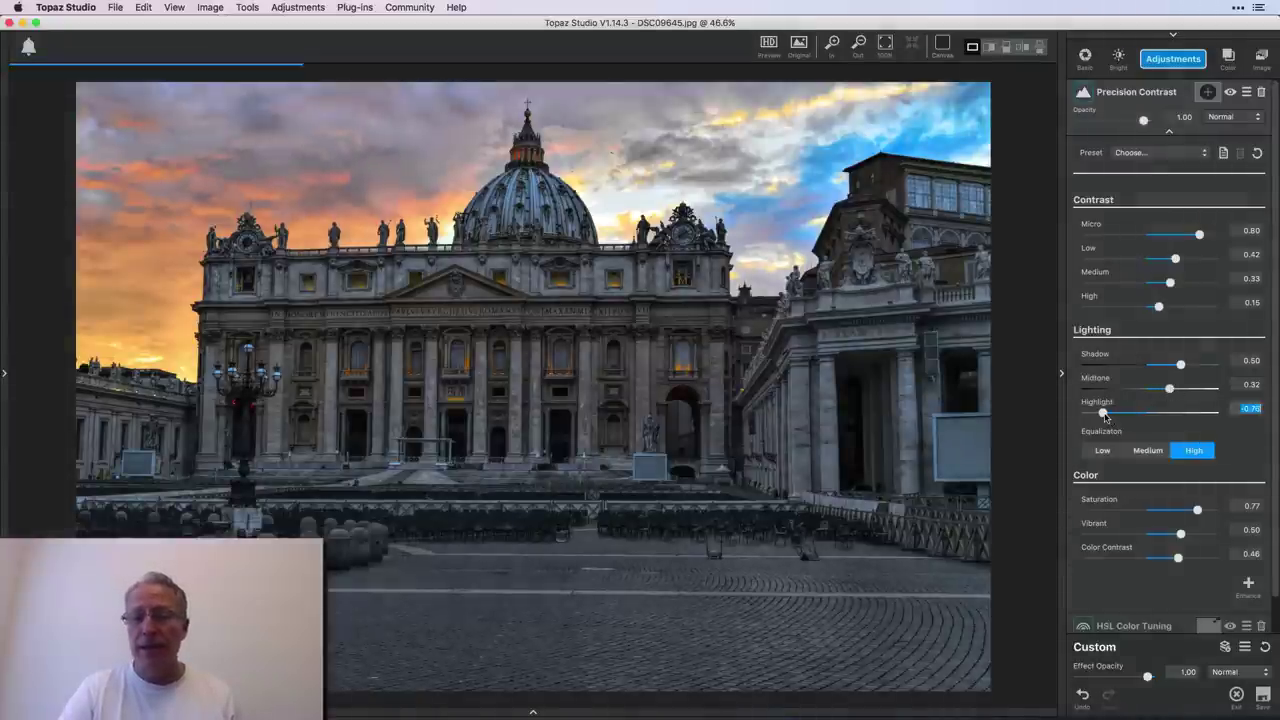
mouse_move(1103, 413)
left_mouse_down()
mouse_move(1150, 418)
mouse_move(1107, 415)
left_mouse_up()
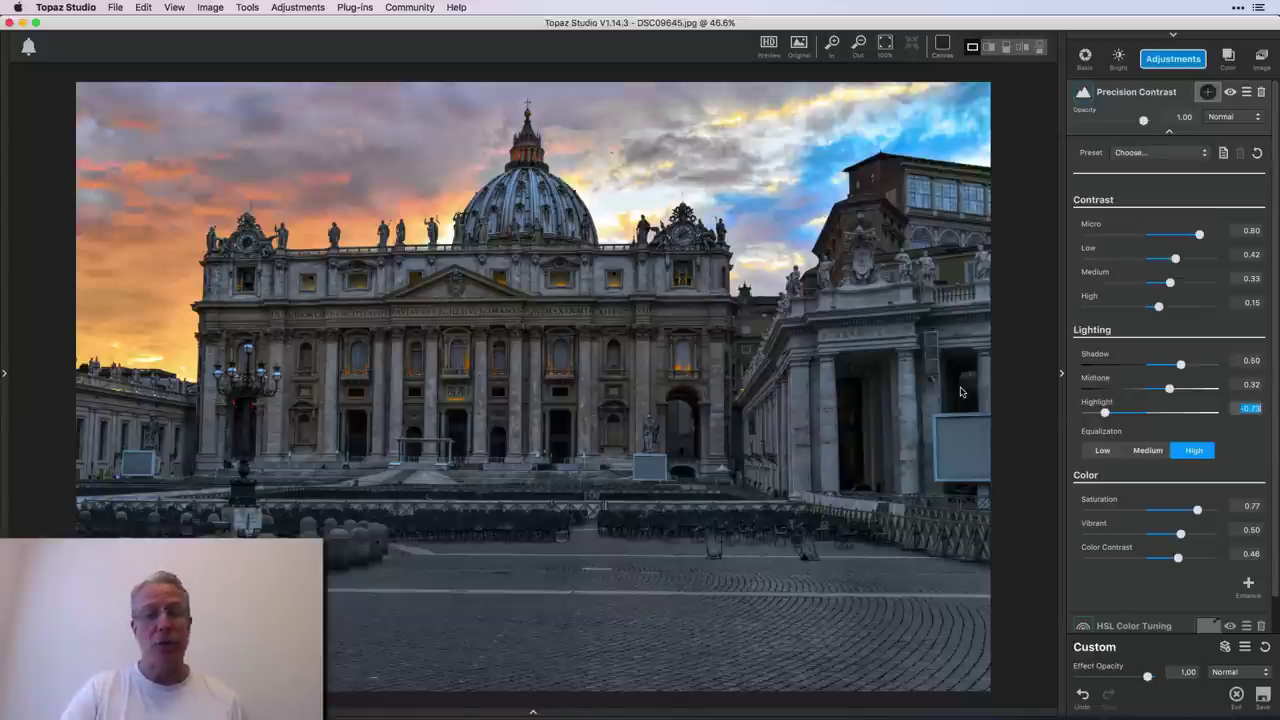
left_click_drag(960, 392, 960, 392)
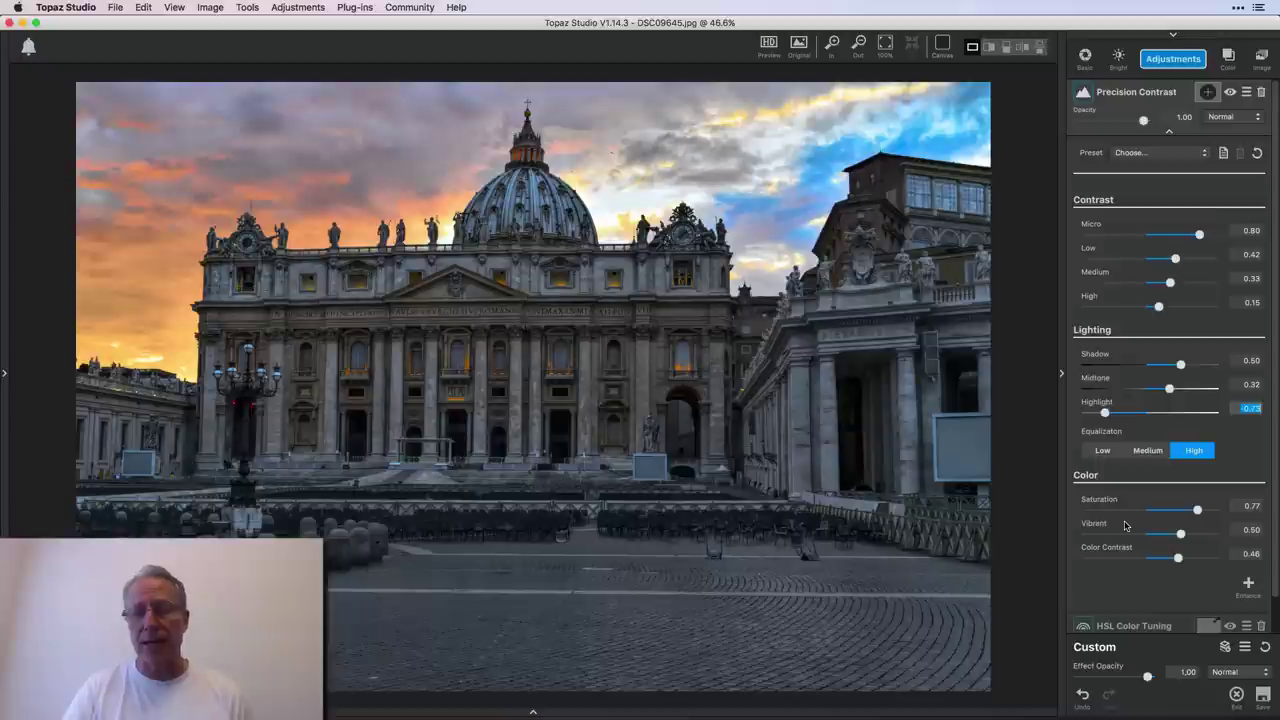
Raise Vibrant to 0.59 and set Color Contrast to 0.42 in the Color section.
left_click(1180, 533)
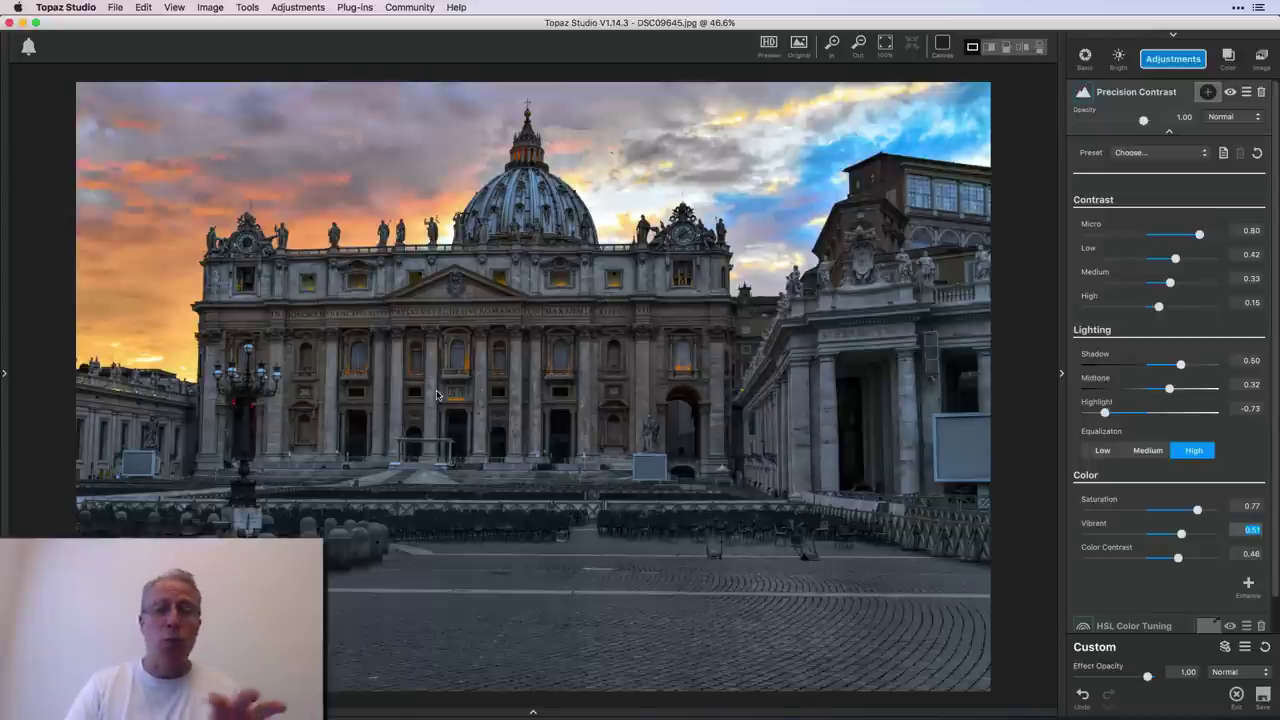
mouse_move(1183, 533)
left_mouse_down()
mouse_move(1100, 535)
mouse_move(1187, 540)
left_mouse_up()
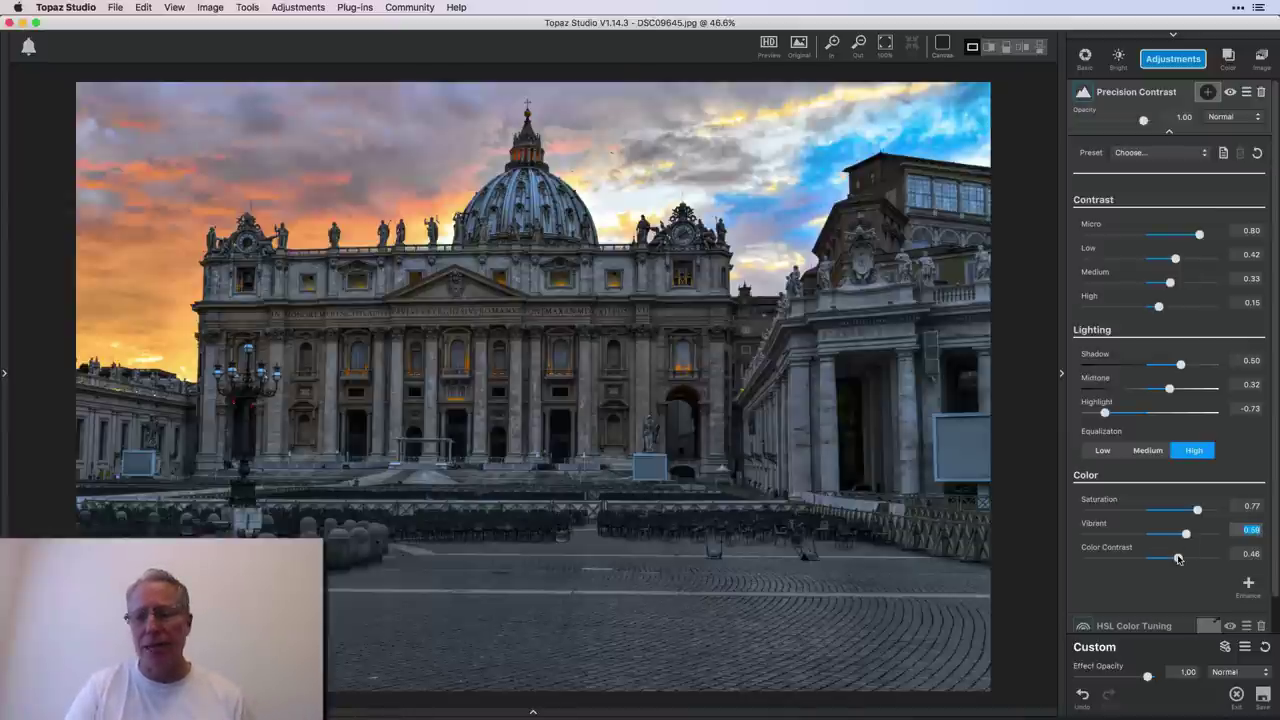
left_click_drag(1178, 559, 1123, 560)
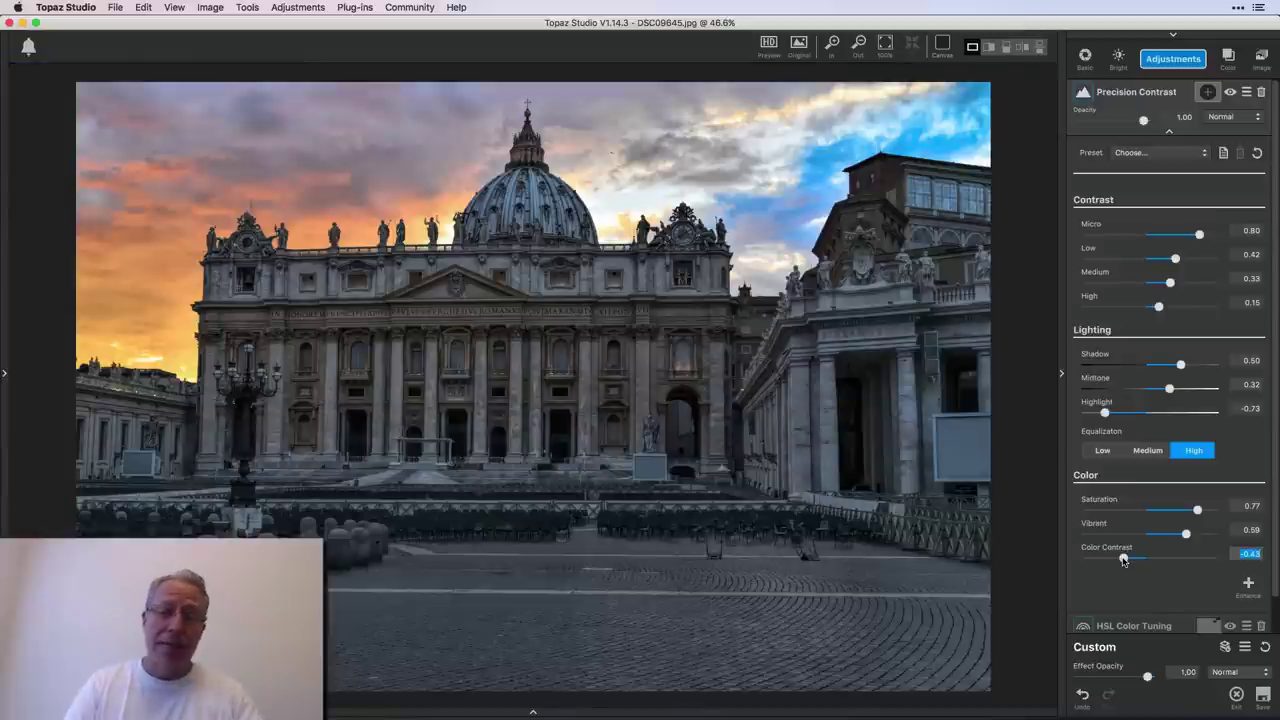
left_click_drag(1123, 560, 1175, 559)
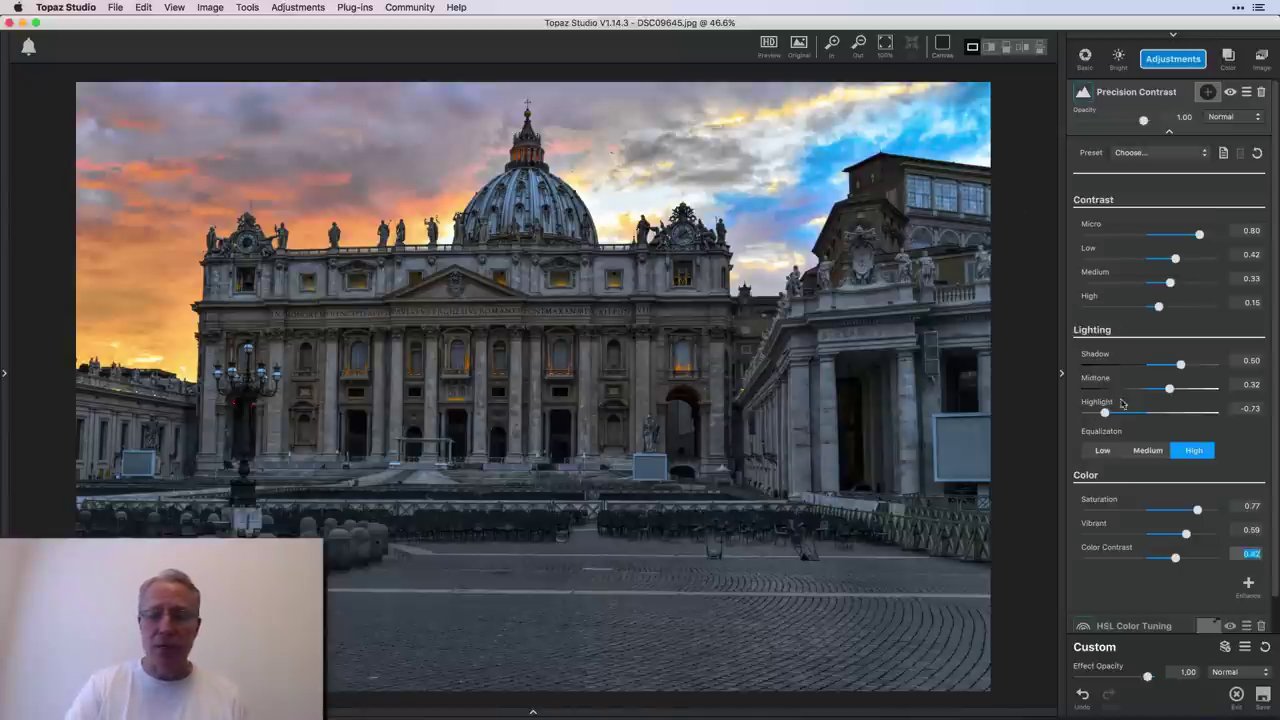
Compare Low, Medium and High equalization, finally leaving it on High.
left_click(1100, 455)
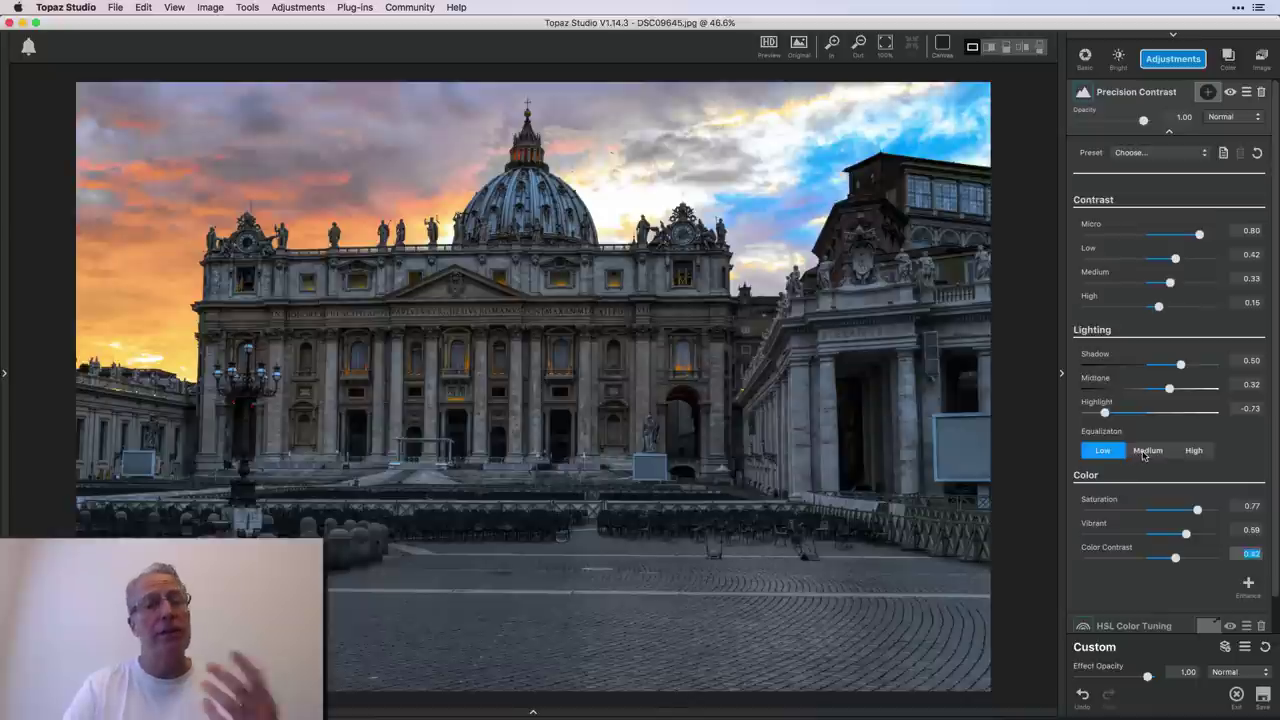
left_click(1147, 450)
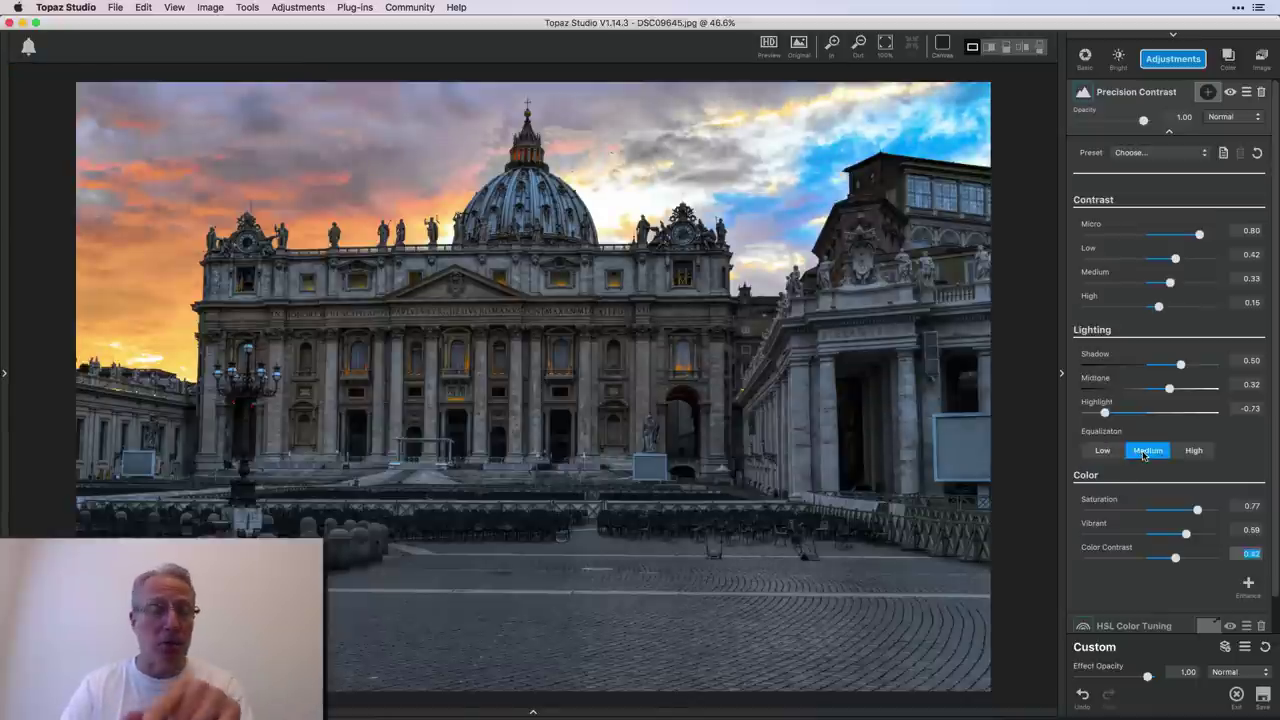
left_click(1191, 451)
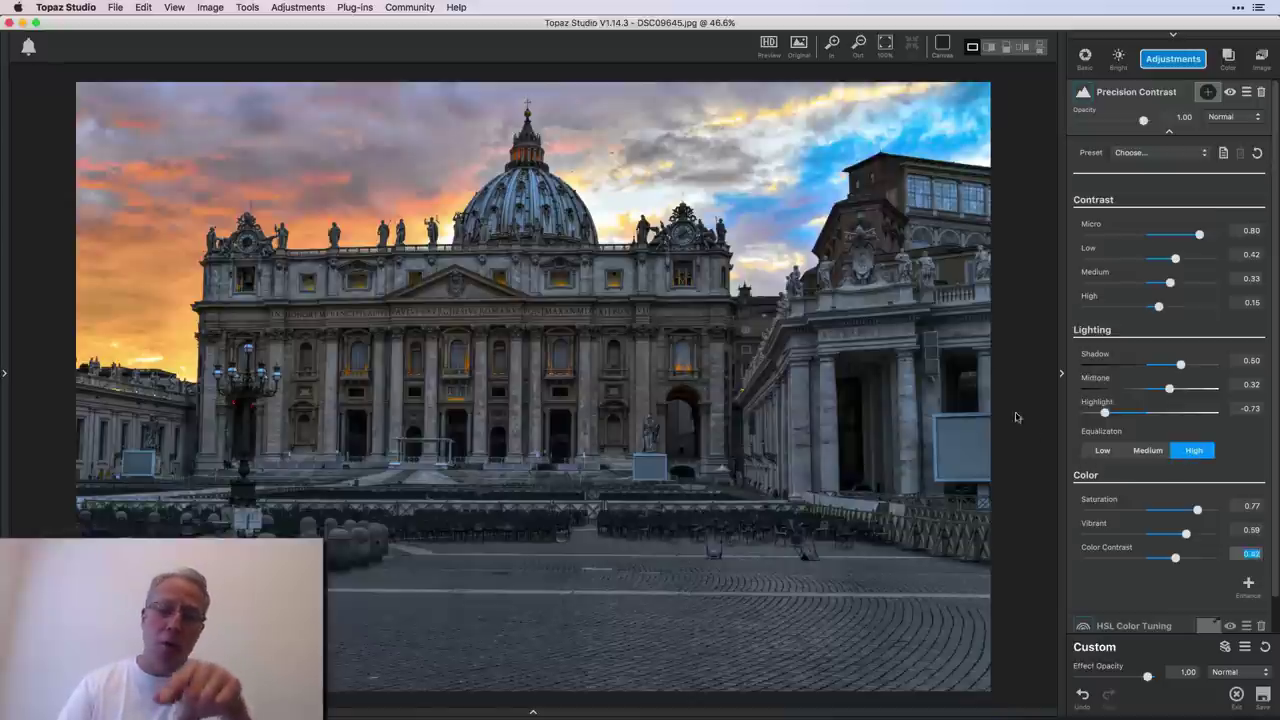
left_click(1103, 451)
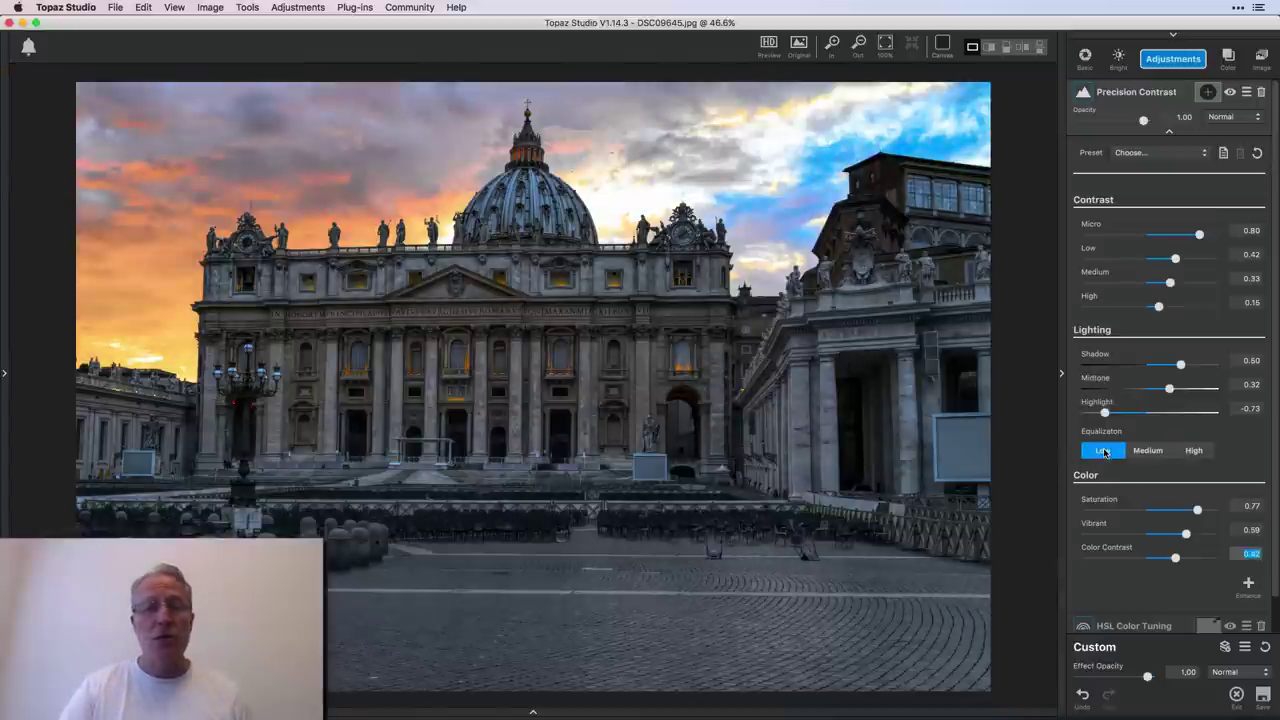
left_click(1194, 451)
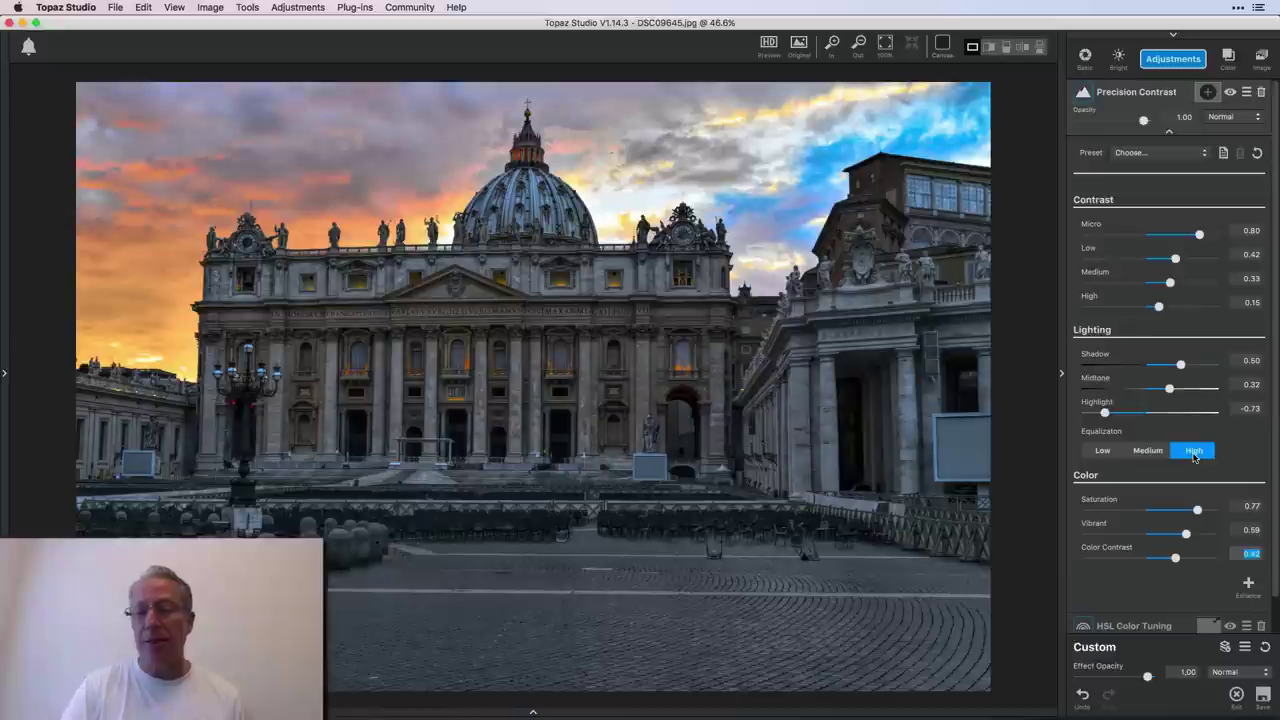
scroll(1193, 457, "down", 1)
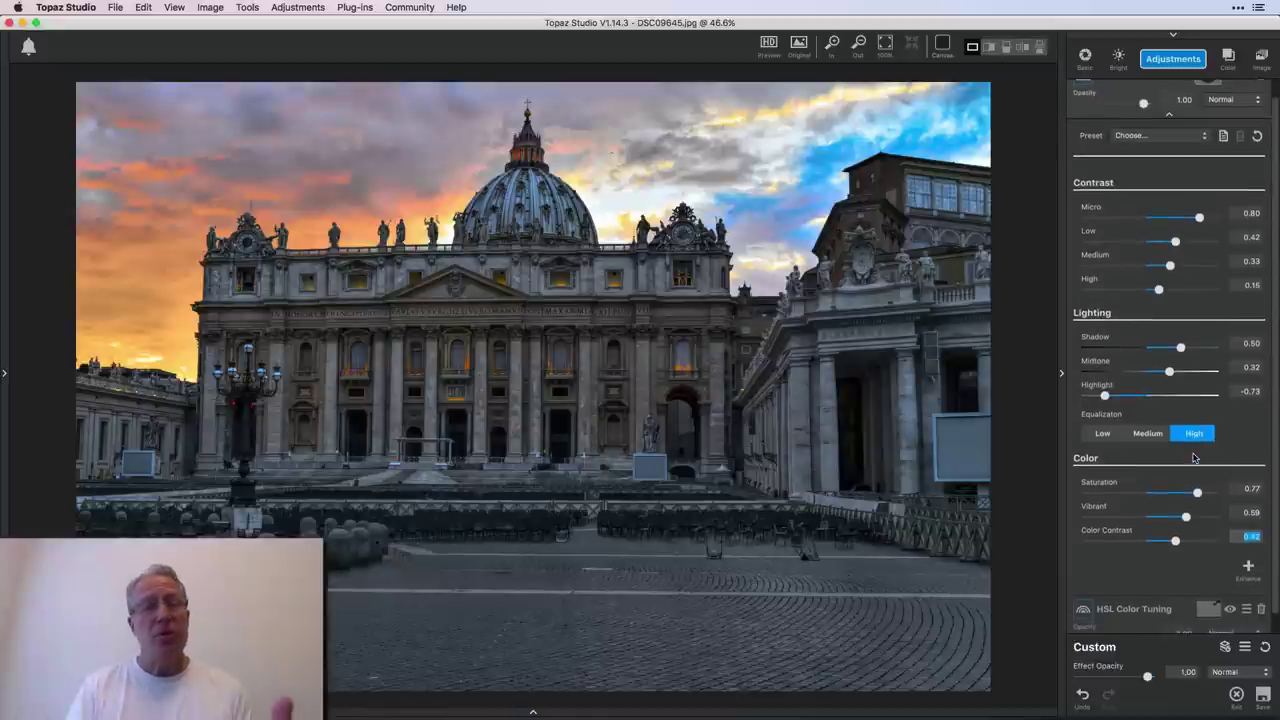
scroll(1193, 457, "down", 1)
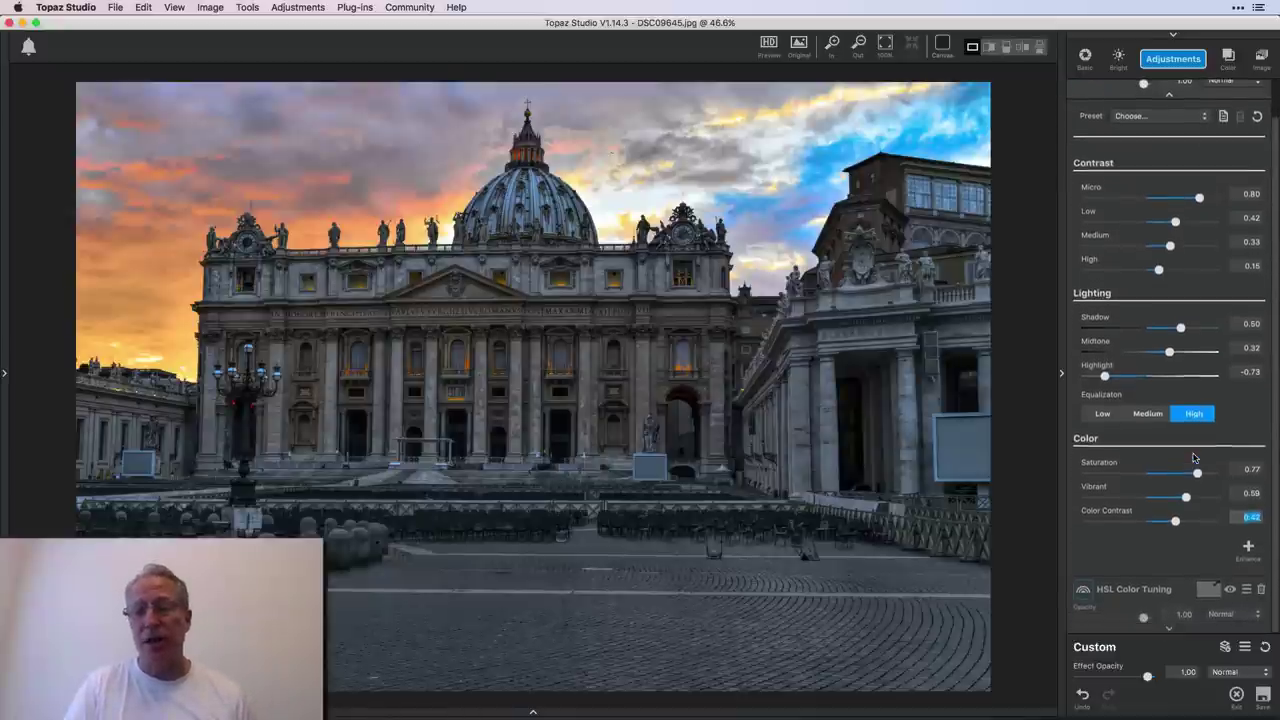
scroll(1205, 420, "up", 2)
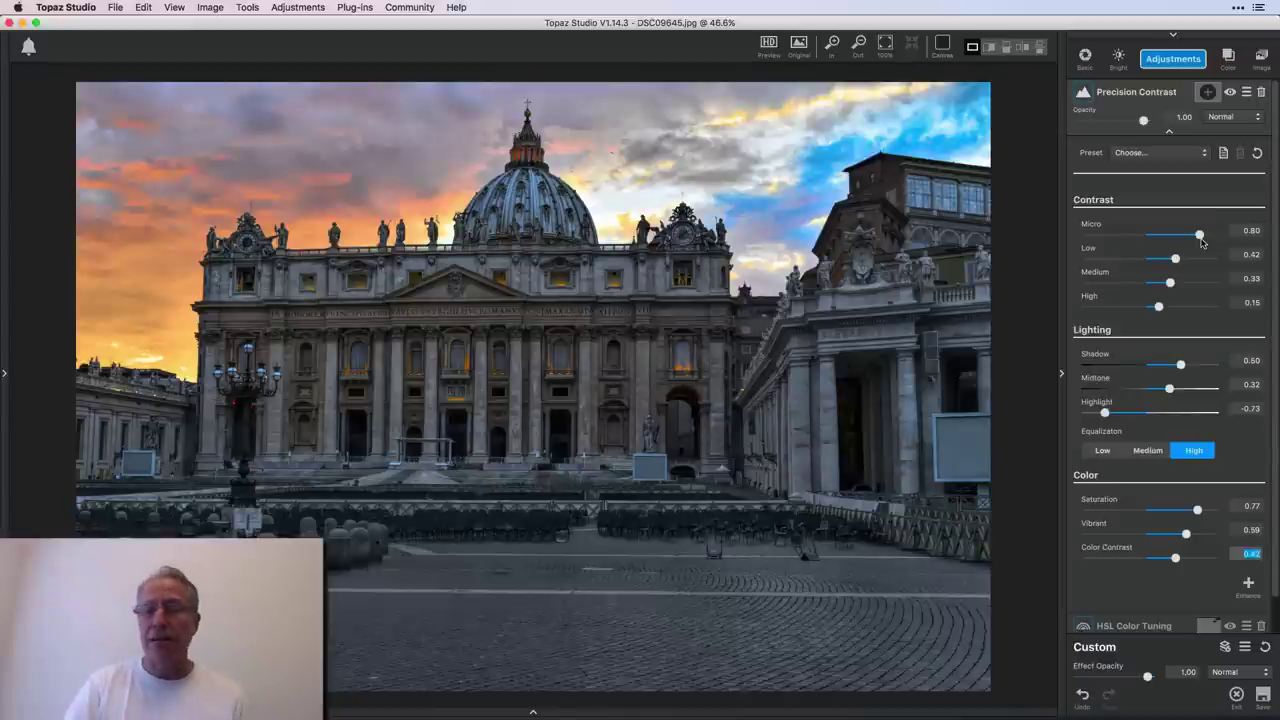
scroll(1175, 456, "down", 2)
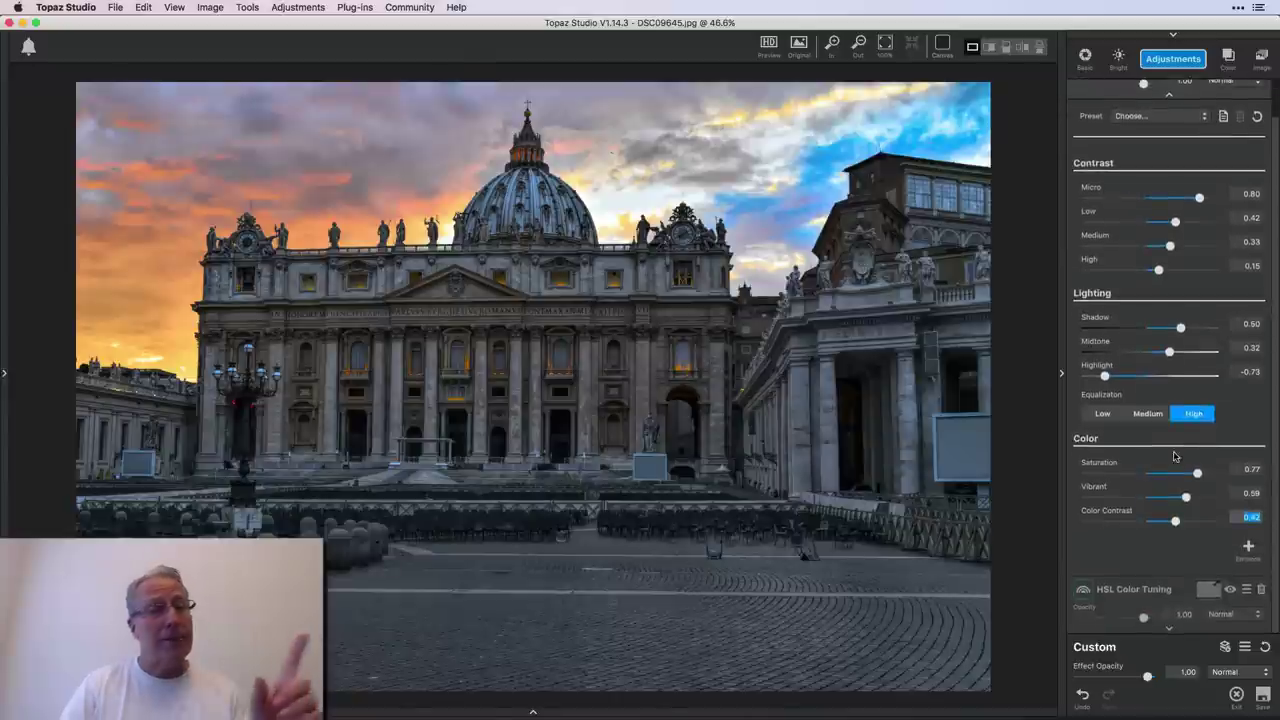
Expand HSL Color Tuning and toggle it off and back on to compare its effect.
left_click(1168, 594)
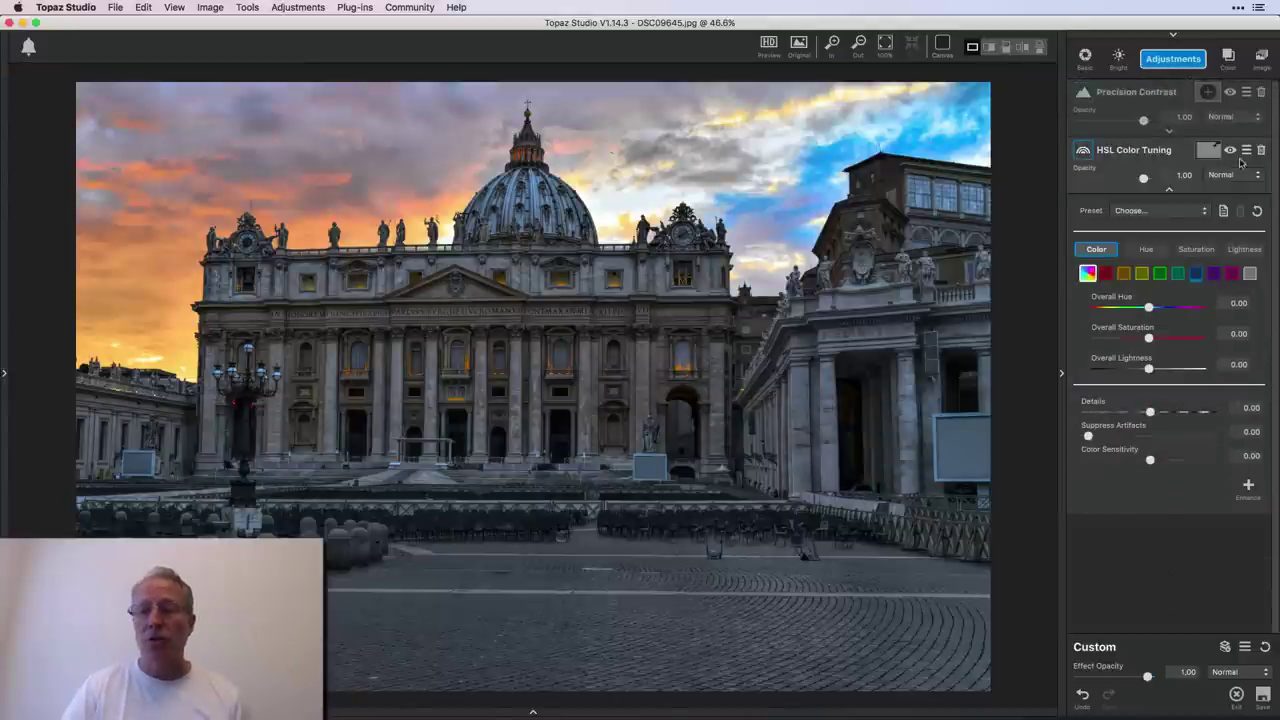
left_click(1230, 150)
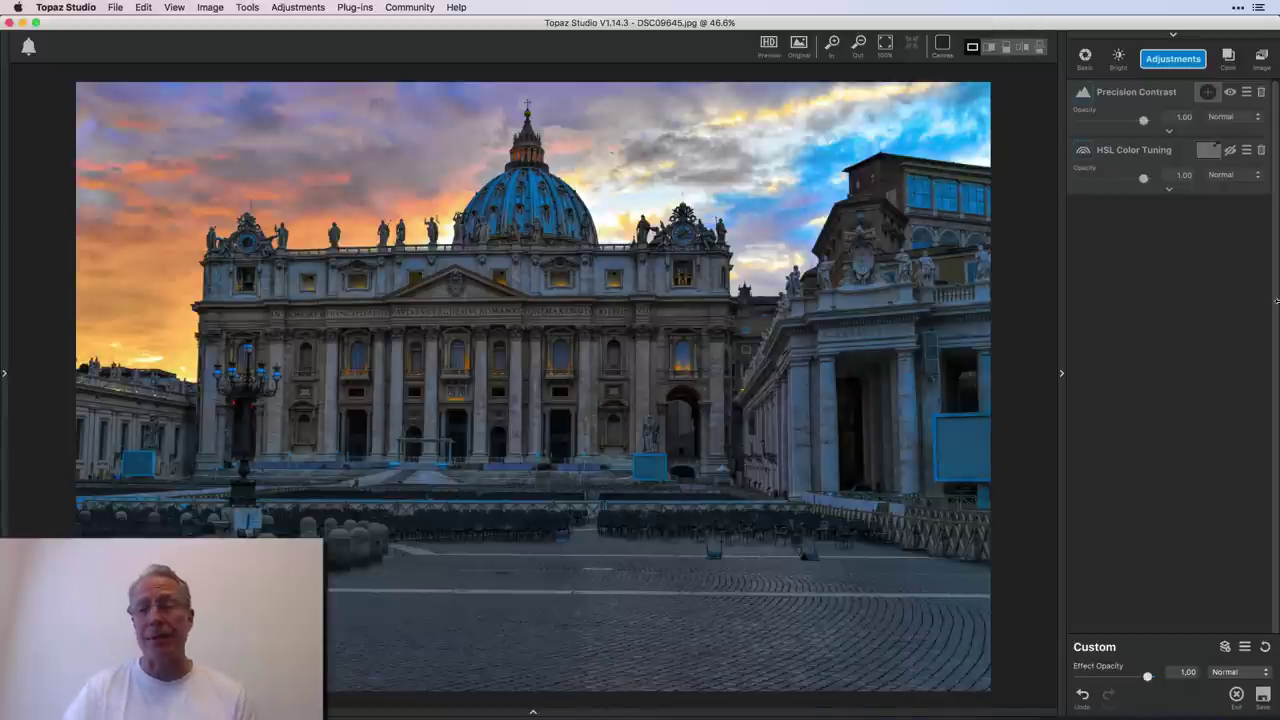
left_click(1169, 189)
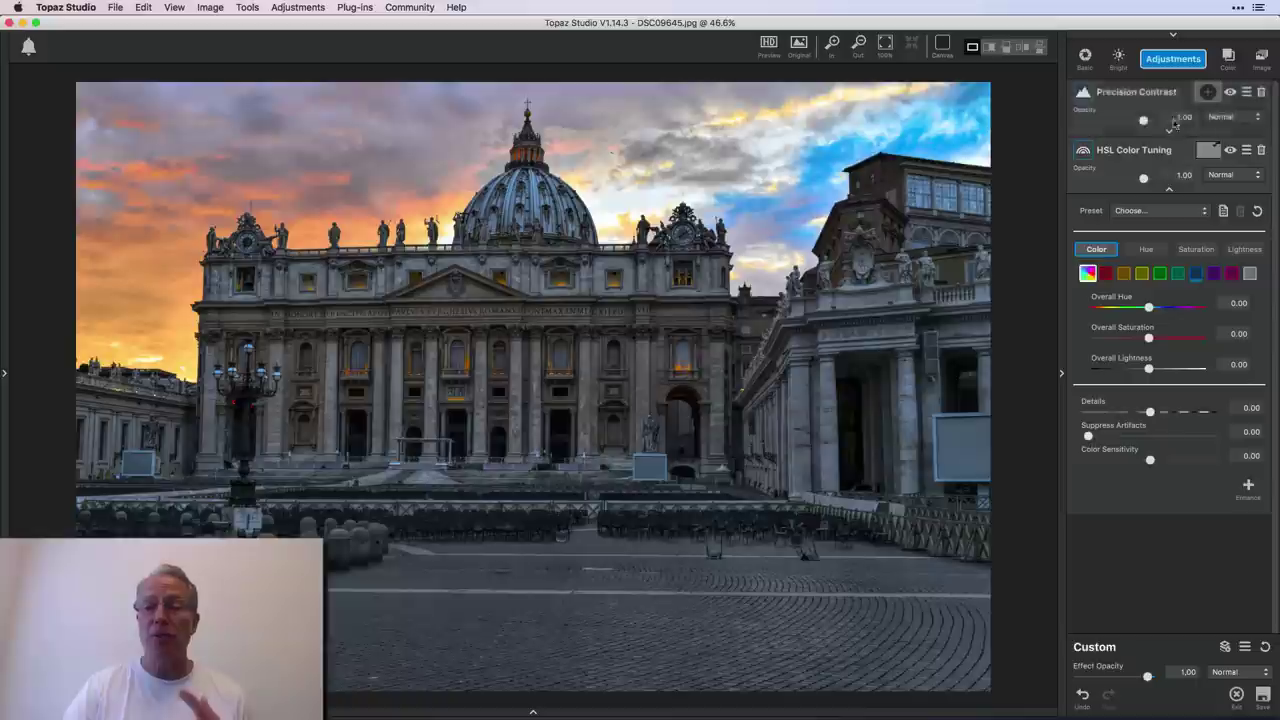
left_click(1169, 60)
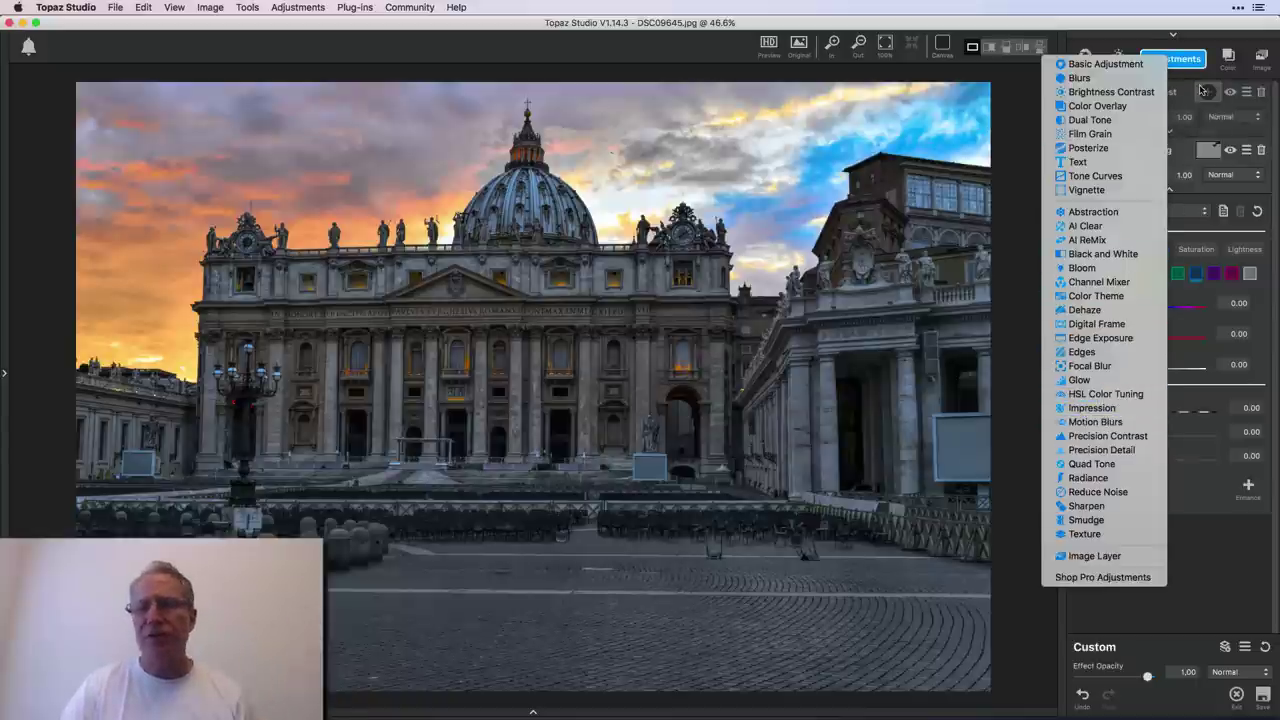
Drop HSL Color Tuning Blue Saturation to -0.65 and begin a layer mask to spare the sky.
left_click(1192, 40)
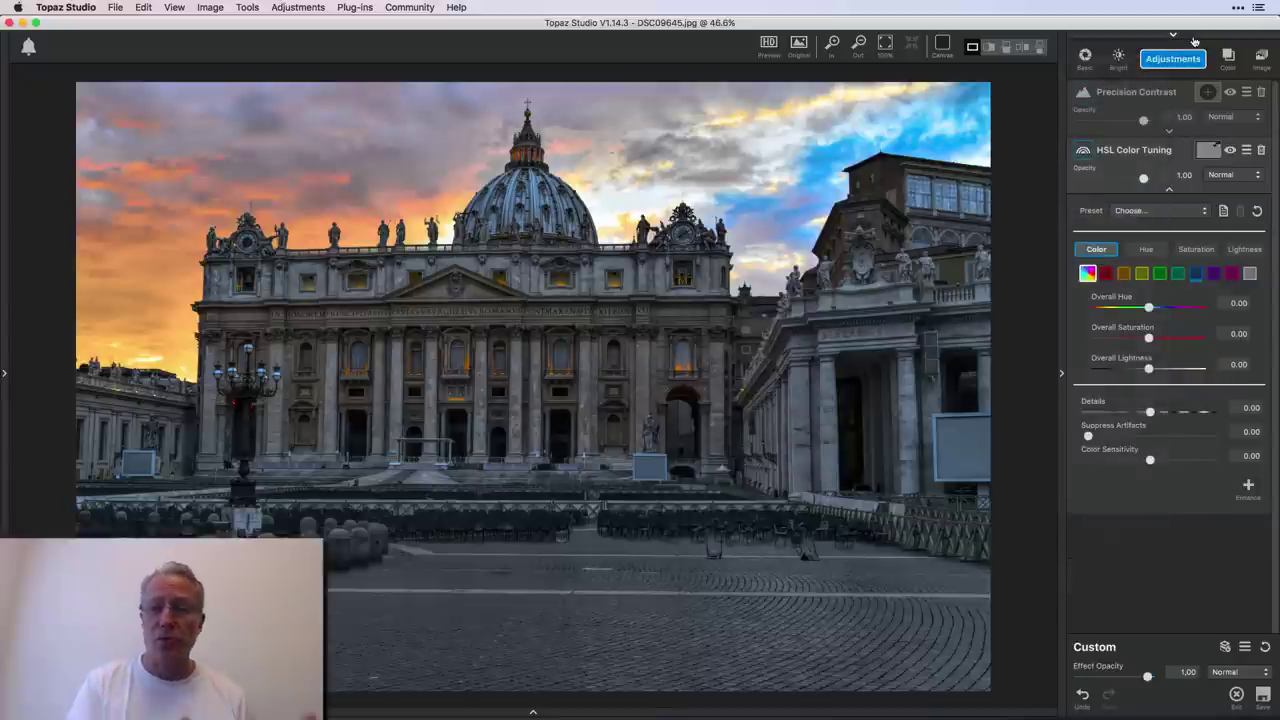
left_click(1196, 273)
left_click_drag(1148, 338, 1115, 345)
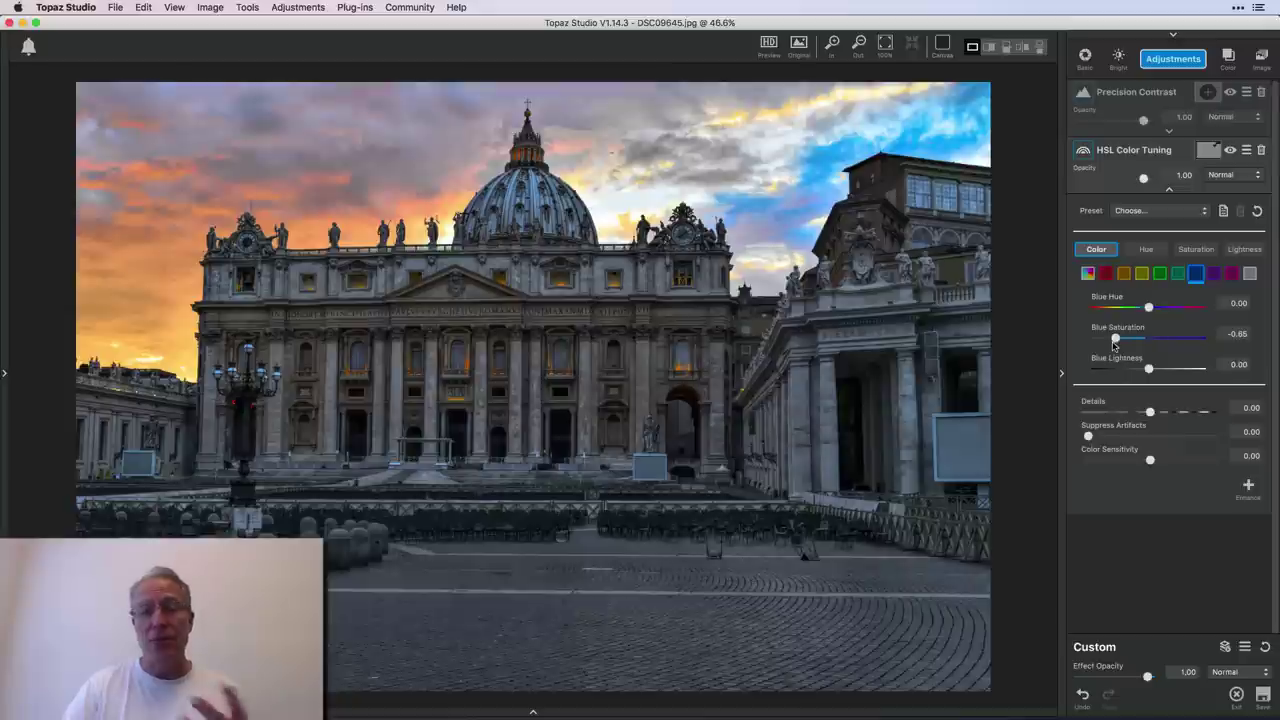
left_click(1208, 150)
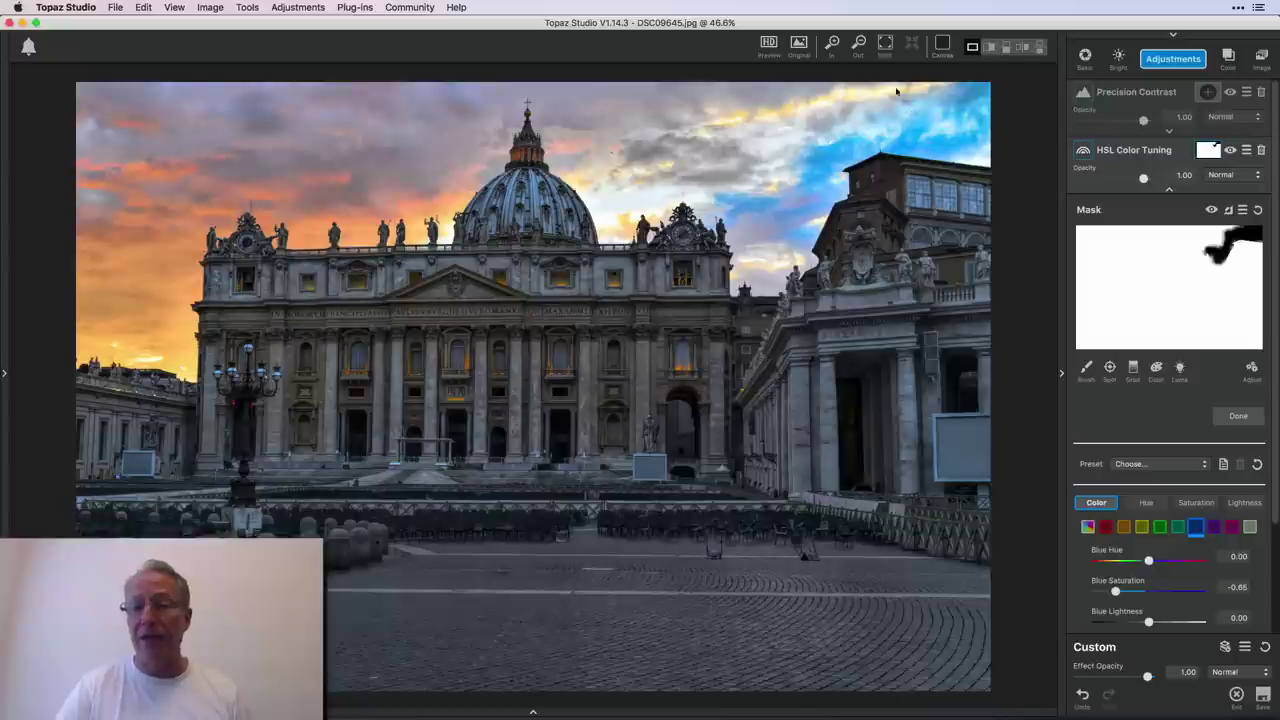
Collapse the HSL Color Tuning panel and toggle the layer off and back on to compare.
left_click(1170, 189)
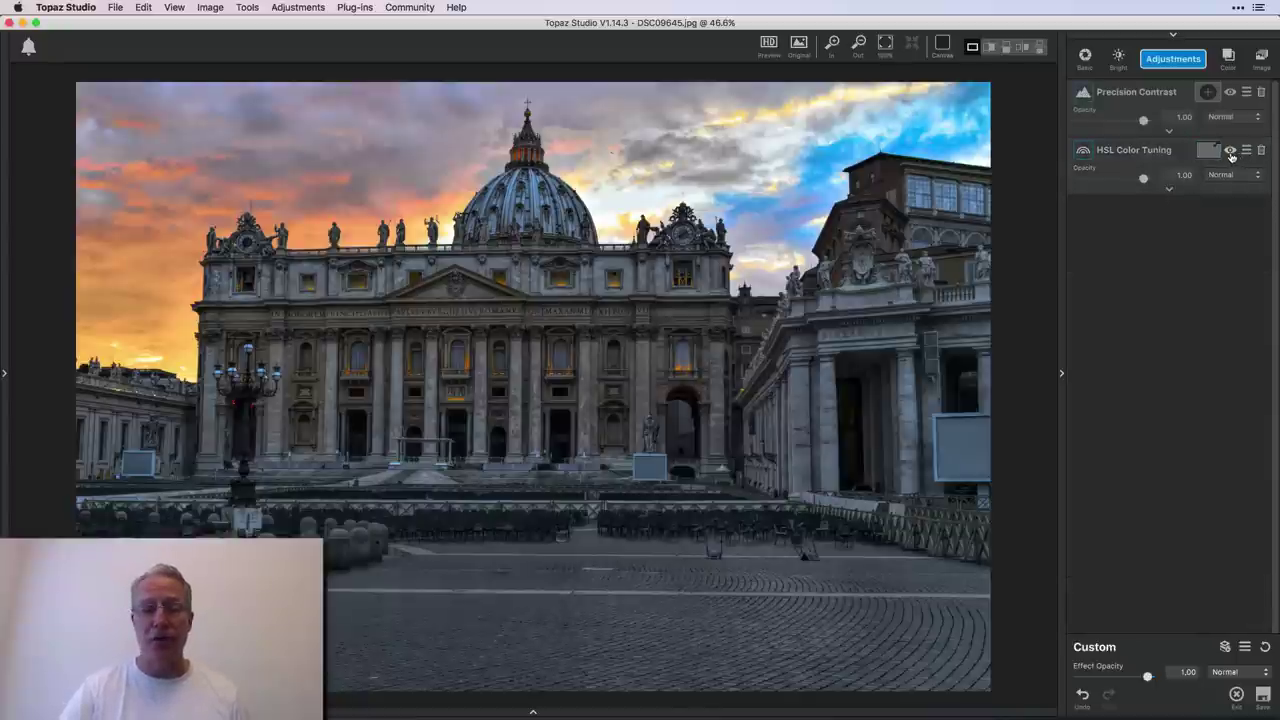
left_click(1231, 151)
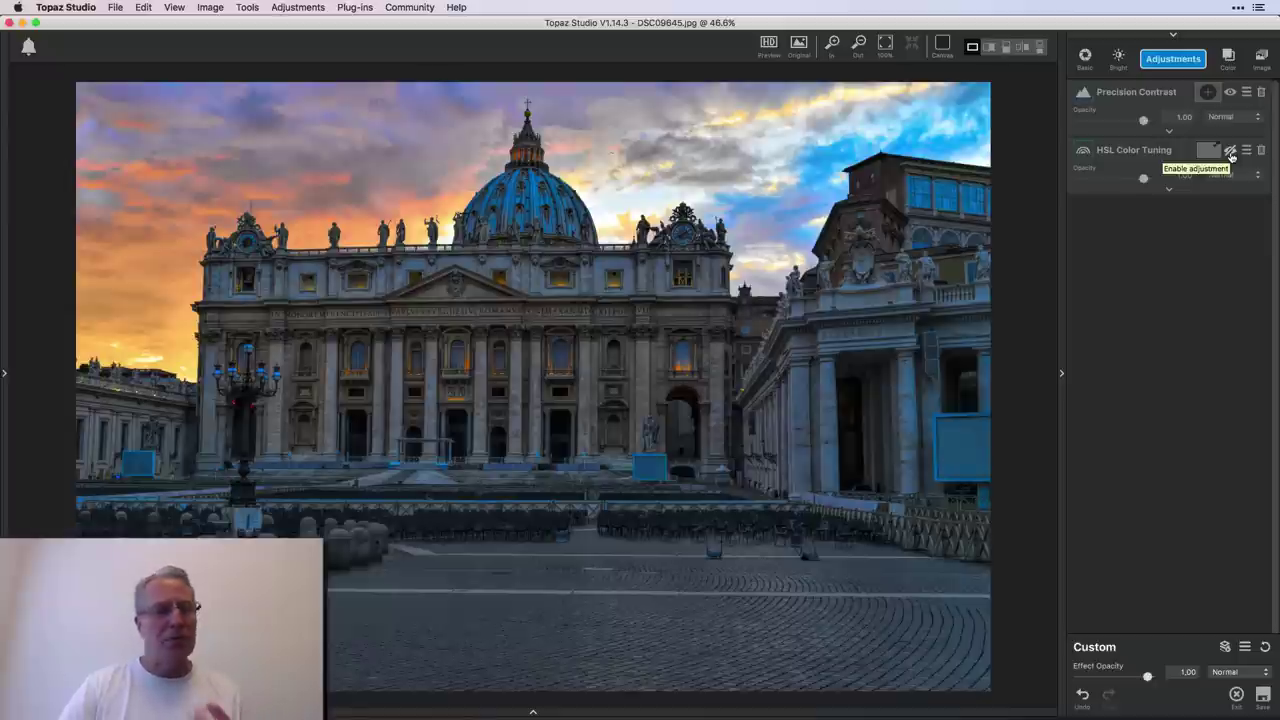
left_click(1231, 151)
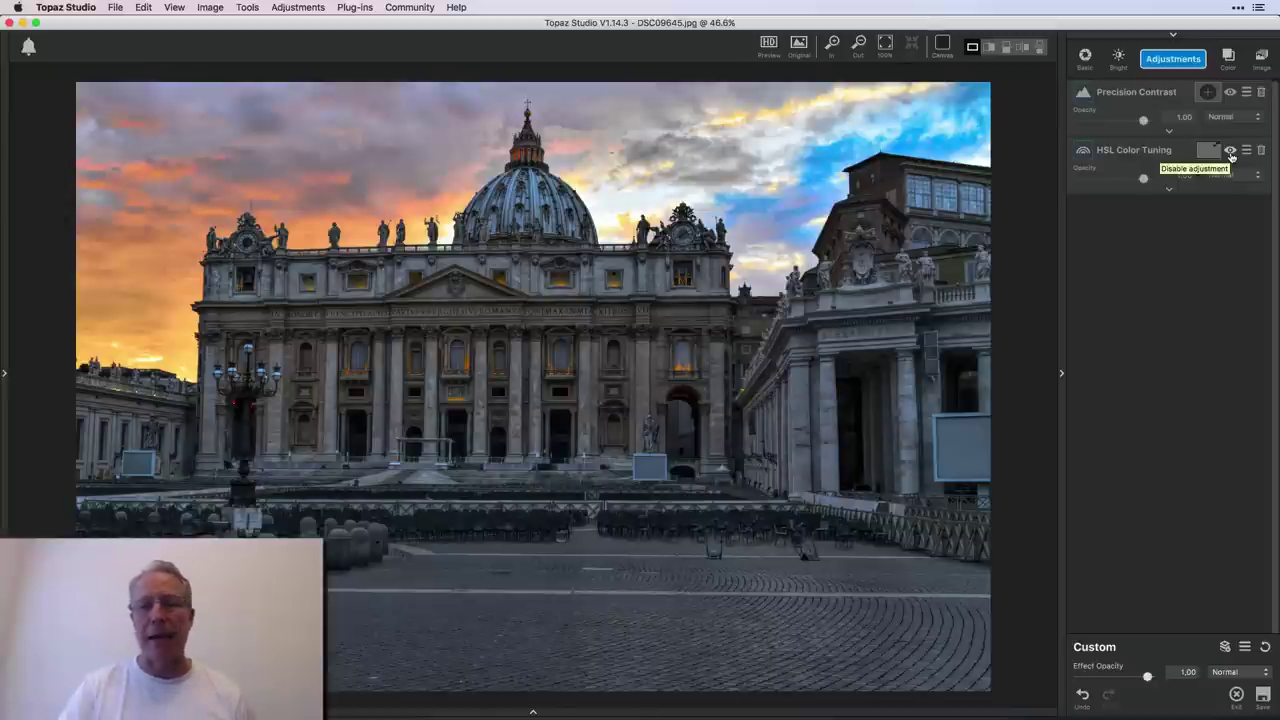
left_click(882, 177)
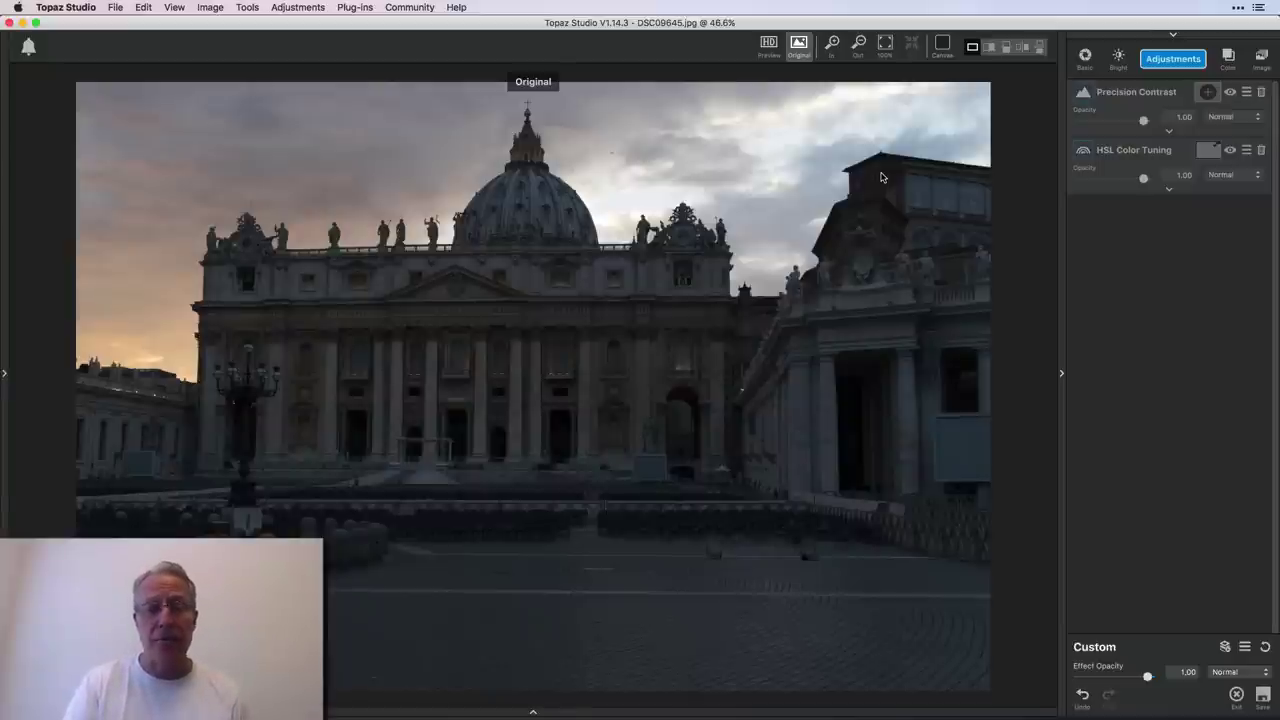
left_click(881, 177)
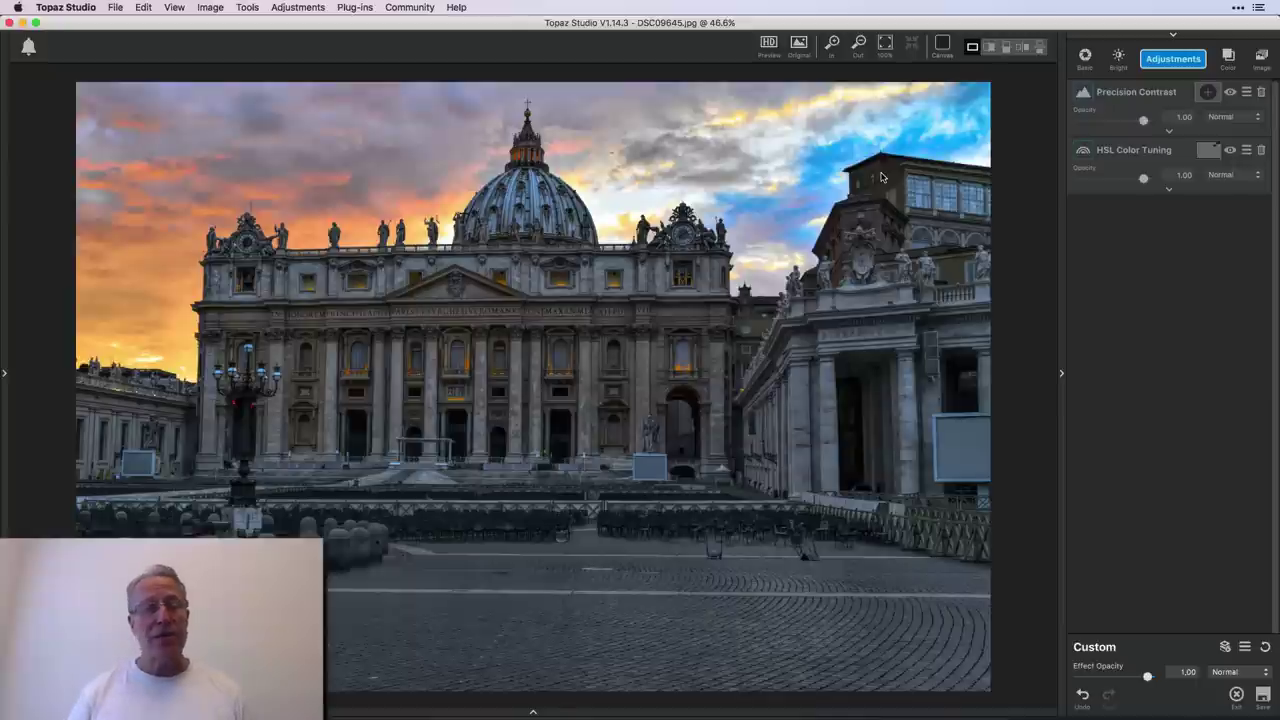